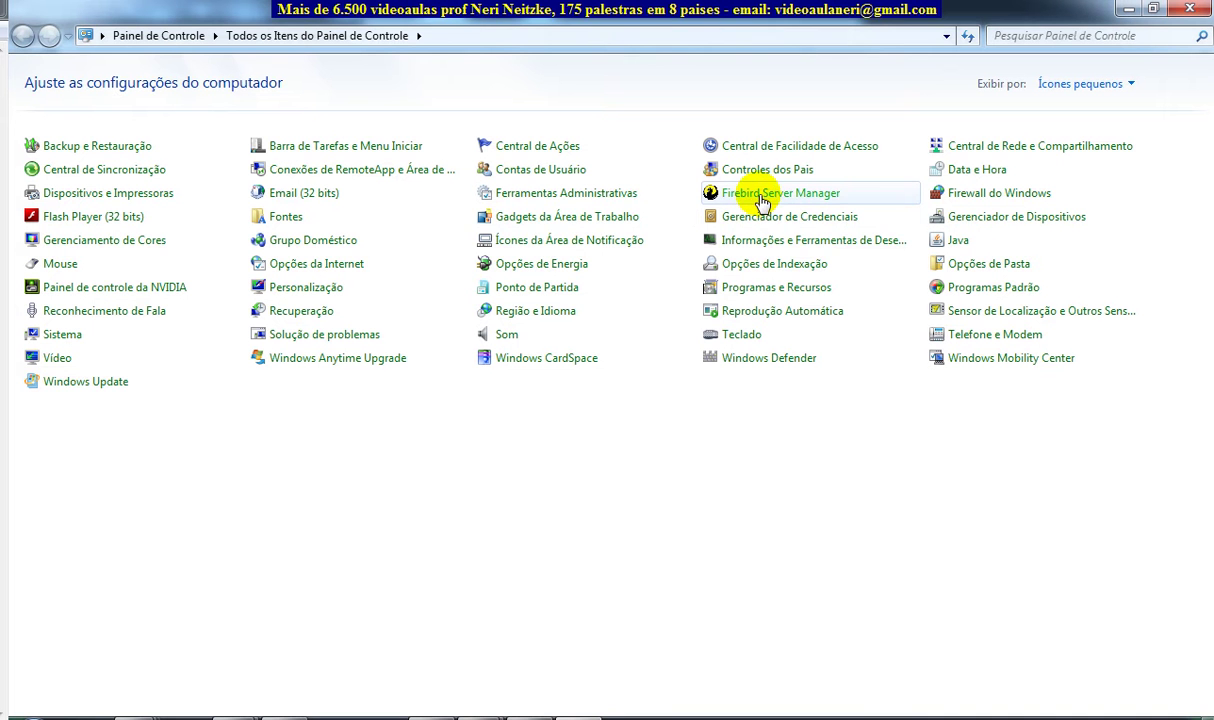
Start the Firebird server as an application in Firebird Server Manager and accept the settings.
left_click(762, 195)
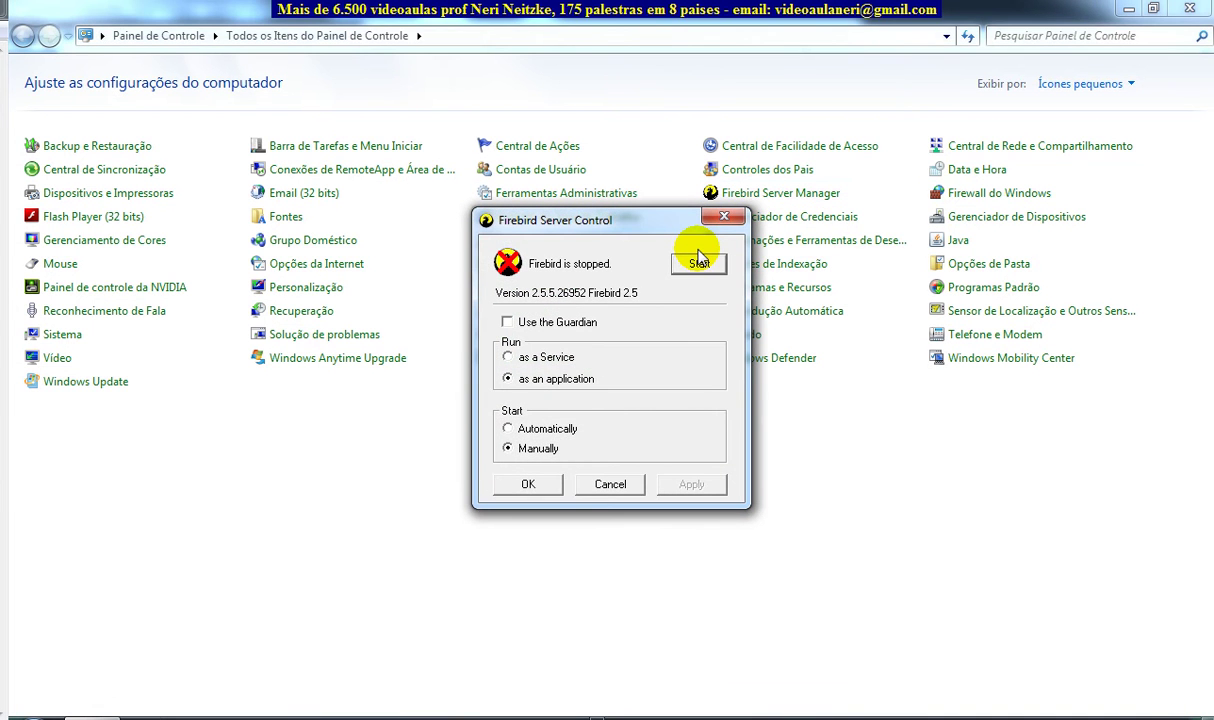
left_click(698, 264)
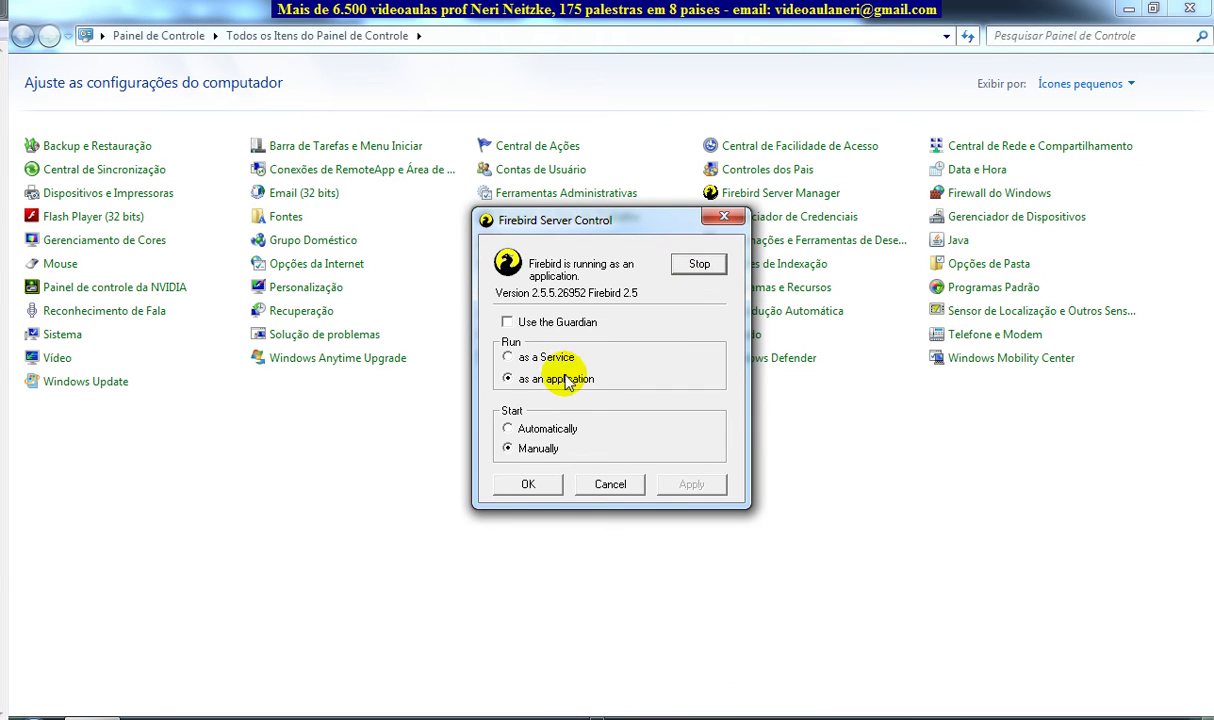
left_click(518, 485)
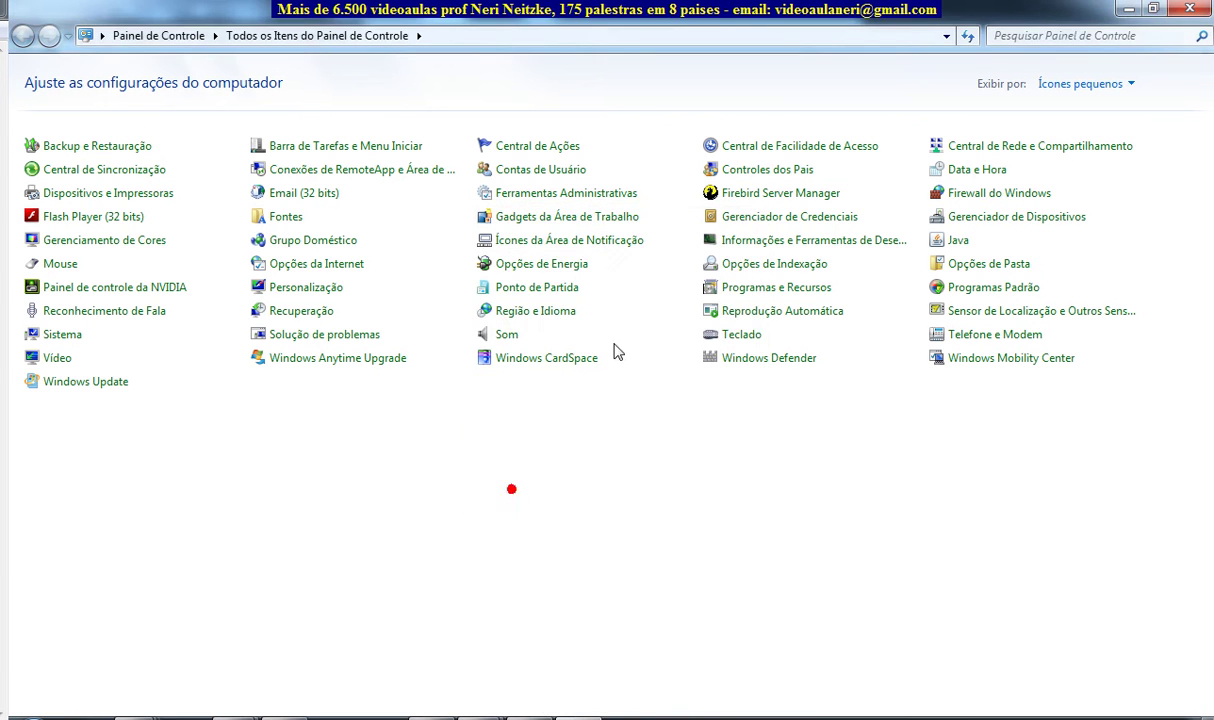
Run Project1 from the Aplicacao folder on drive C to check its database records, and close it again.
left_click(1150, 10)
left_click(656, 228)
double_click(375, 141)
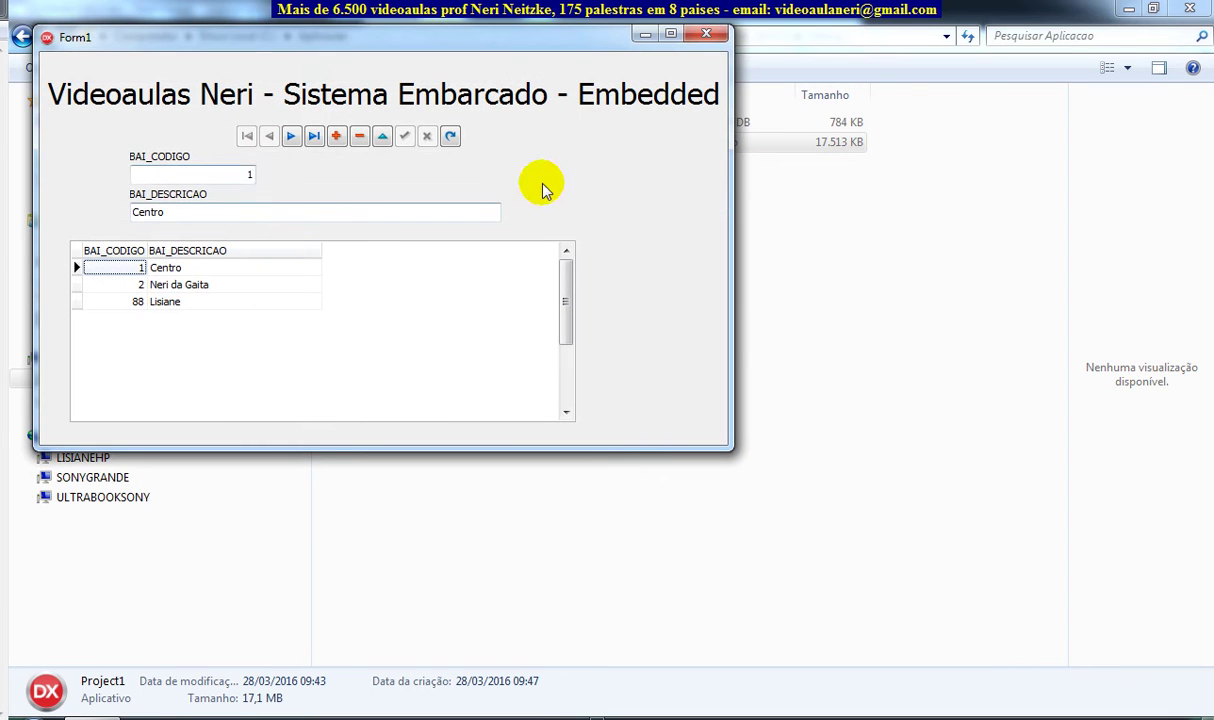
left_click(501, 41)
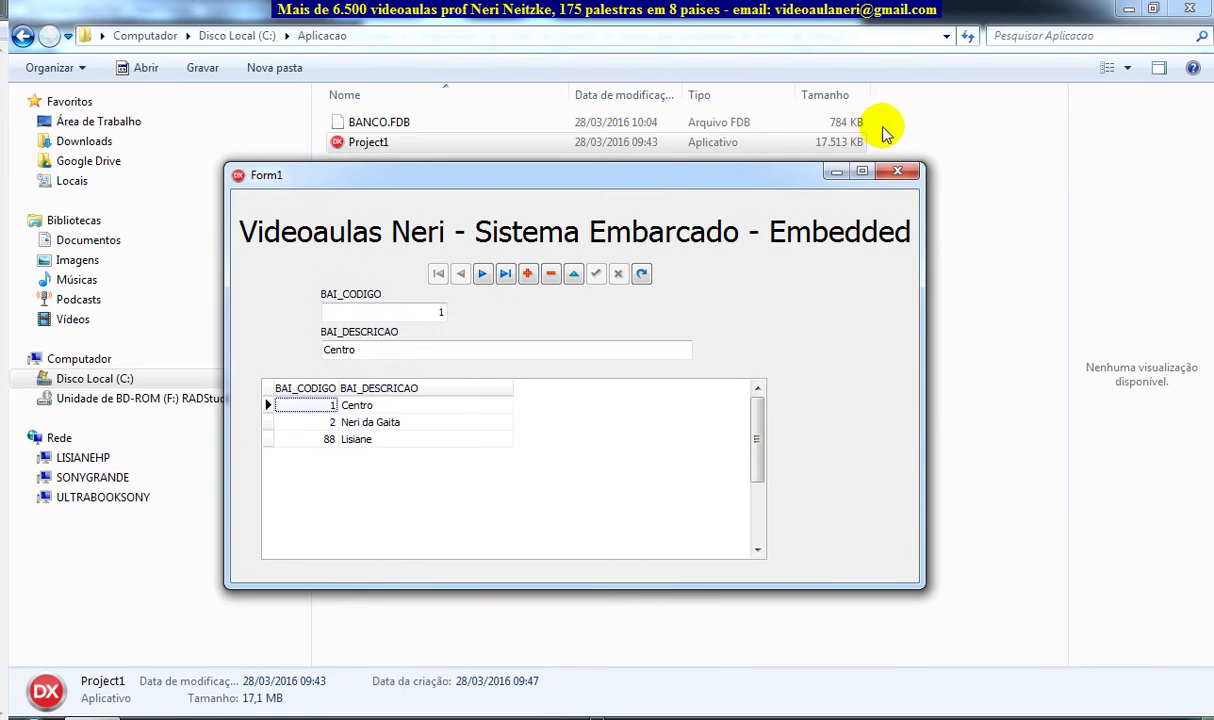
left_click(895, 175)
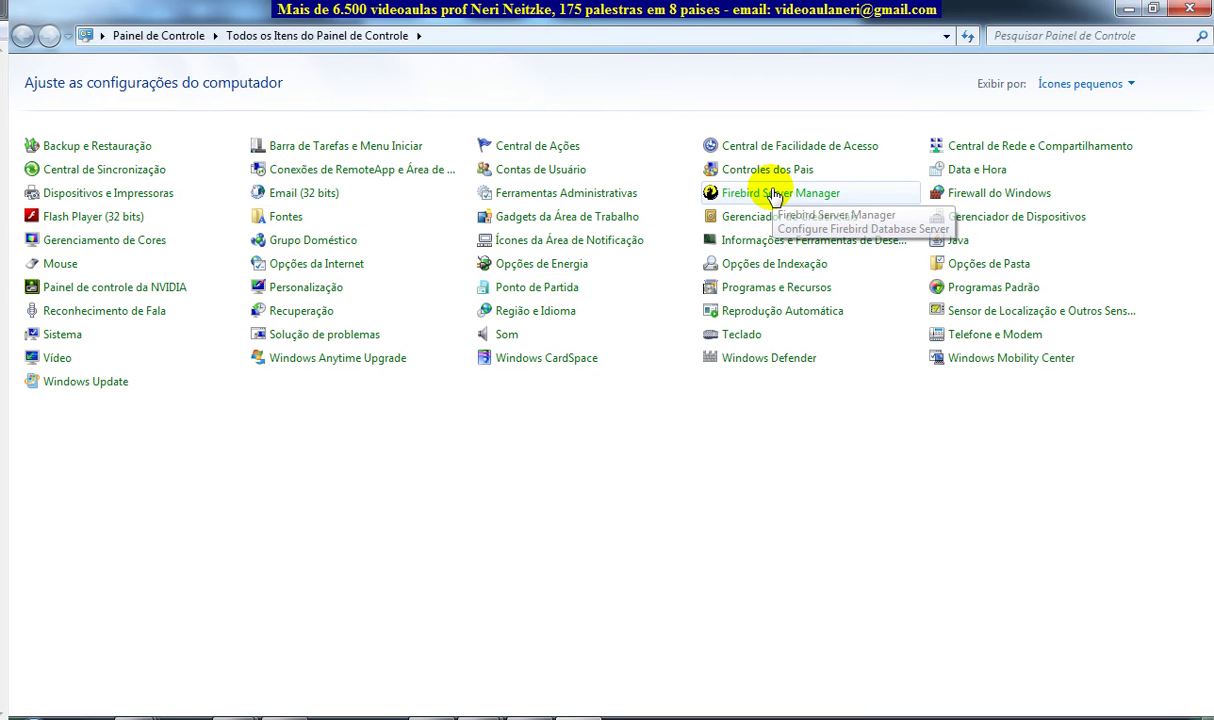
Stop the Firebird server in Firebird Server Manager and accept the settings.
left_click(773, 194)
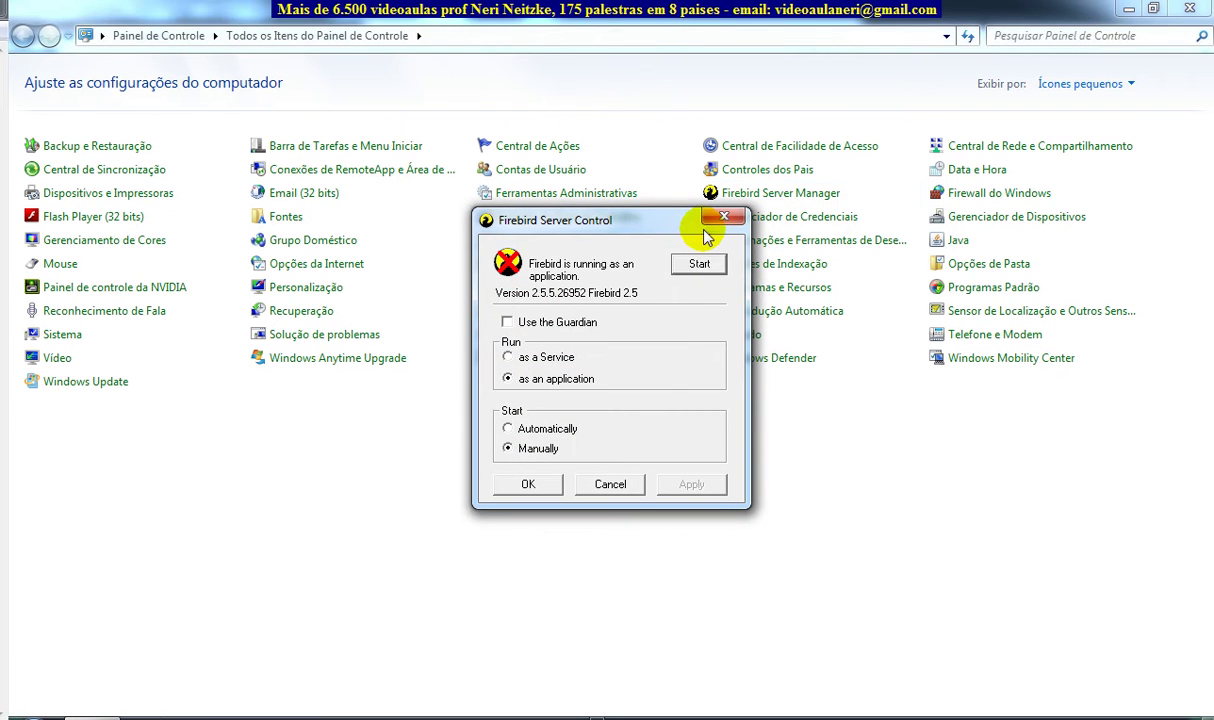
left_click(699, 263)
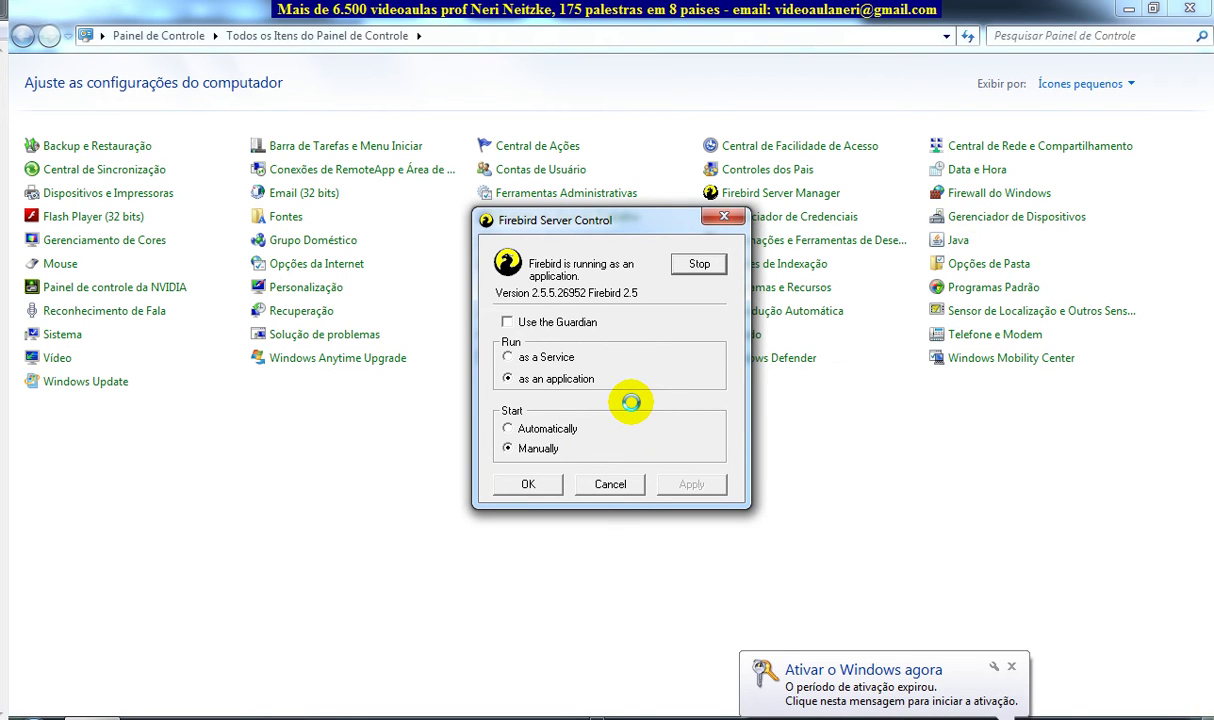
left_click(699, 264)
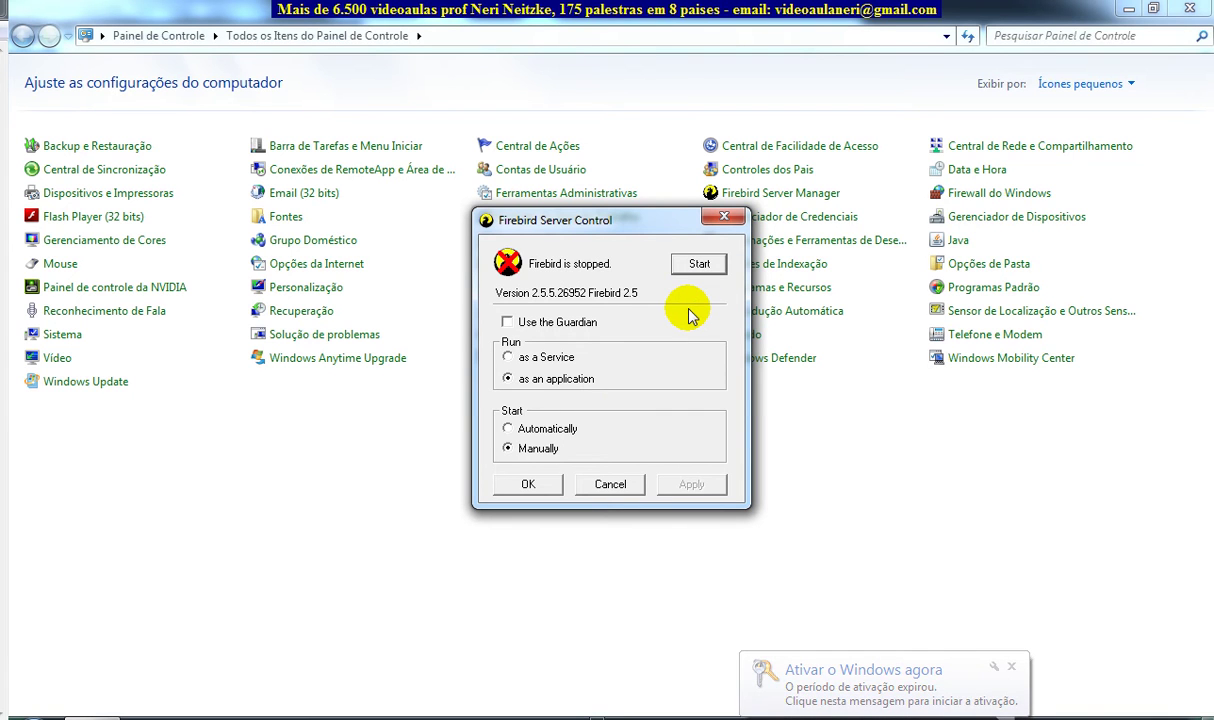
left_click(530, 485)
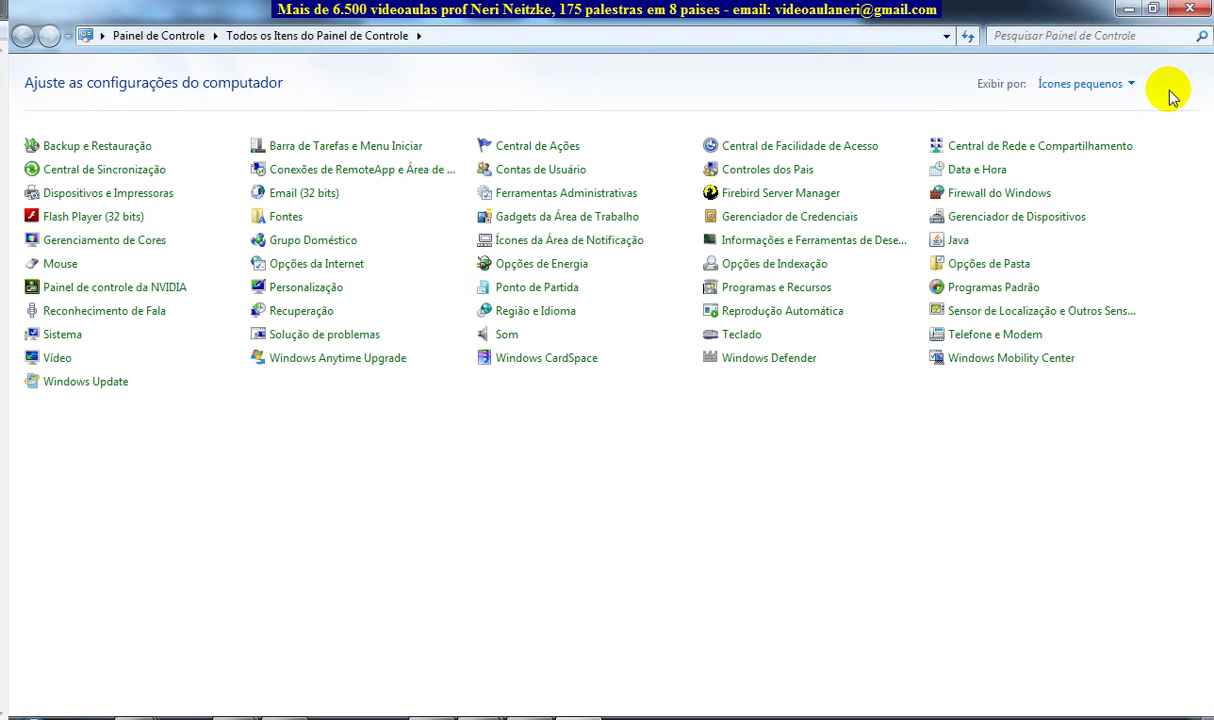
Minimize the Control Panel window and switch to the open Firebird_embedded folder.
left_click(1128, 14)
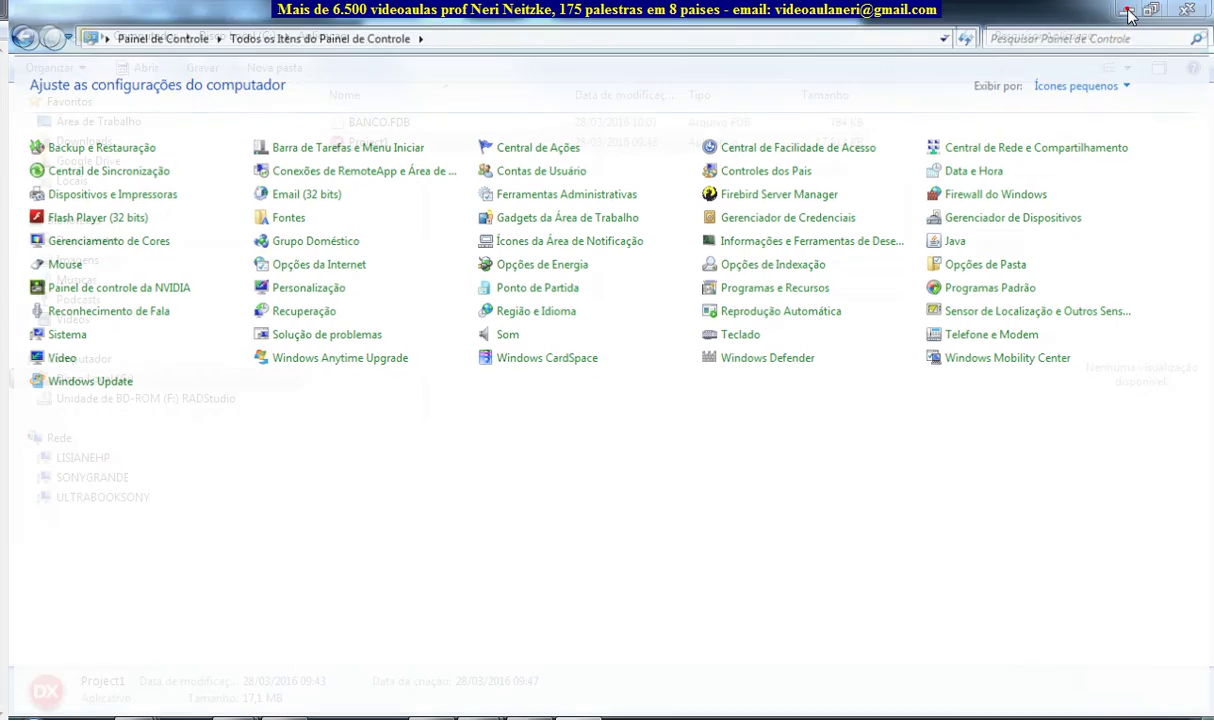
left_click(515, 122)
left_click(347, 638)
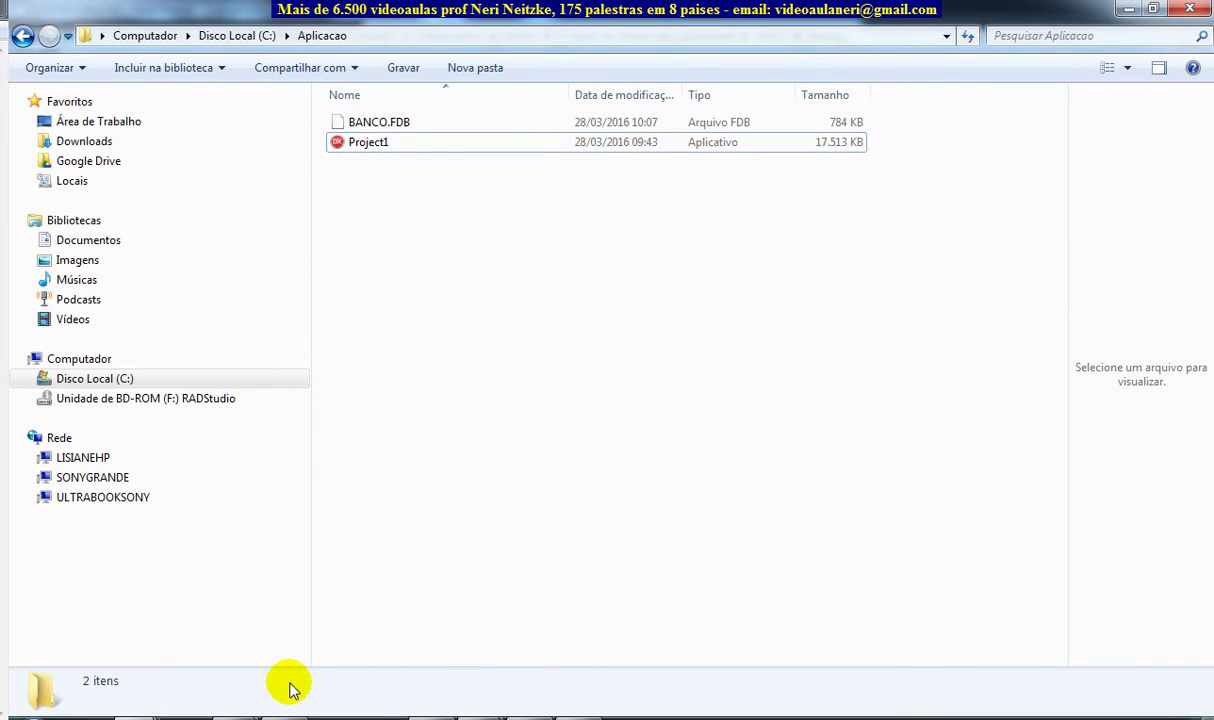
left_click(38, 711)
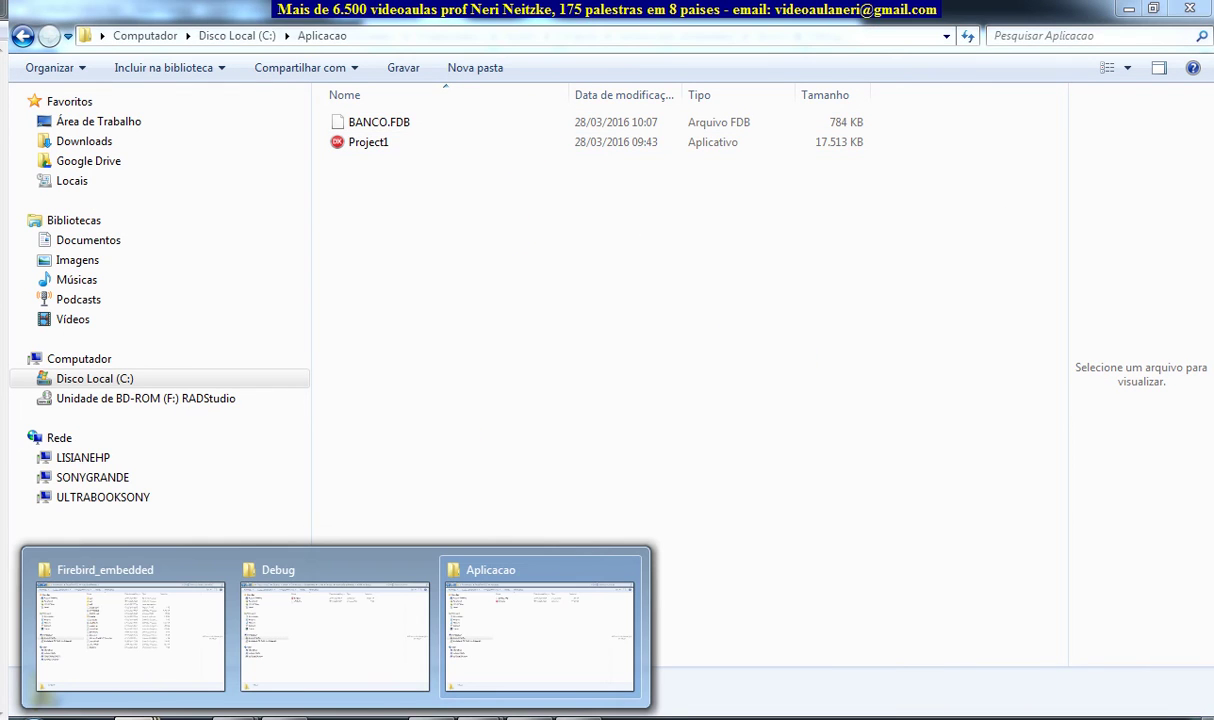
left_click(141, 641)
left_click(410, 541)
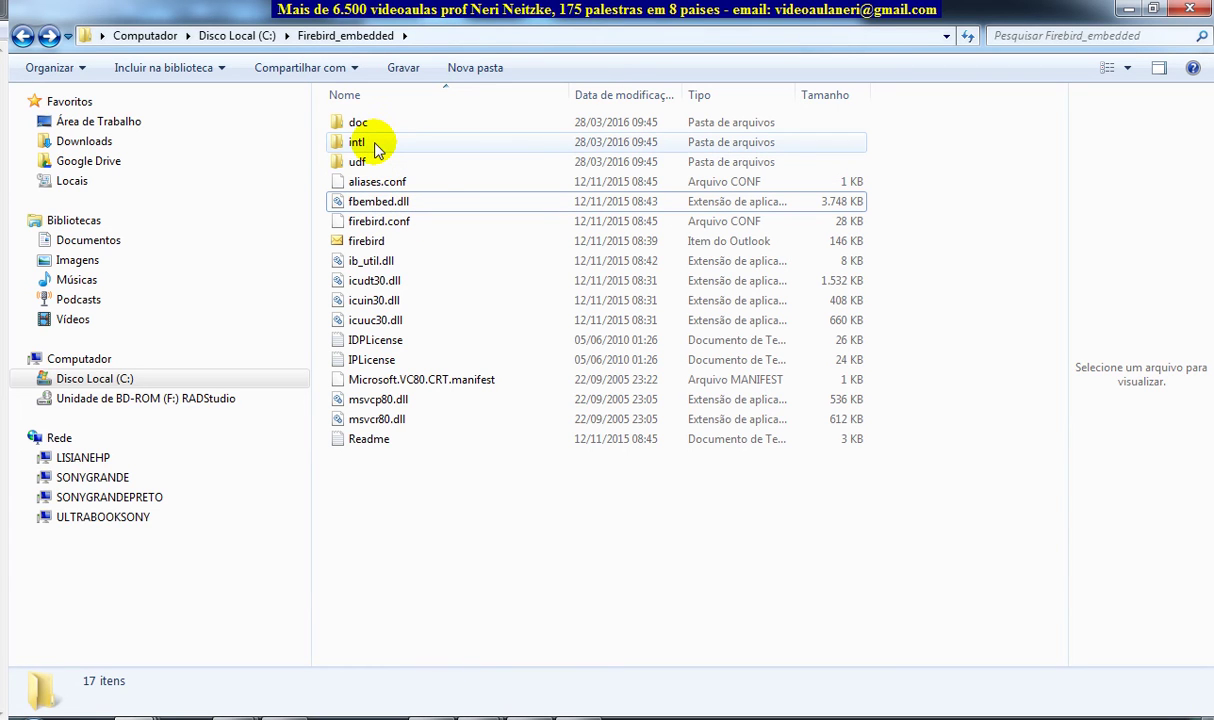
Look at the contents of the doc subfolder and return to the Firebird_embedded folder.
mouse_move(376, 146)
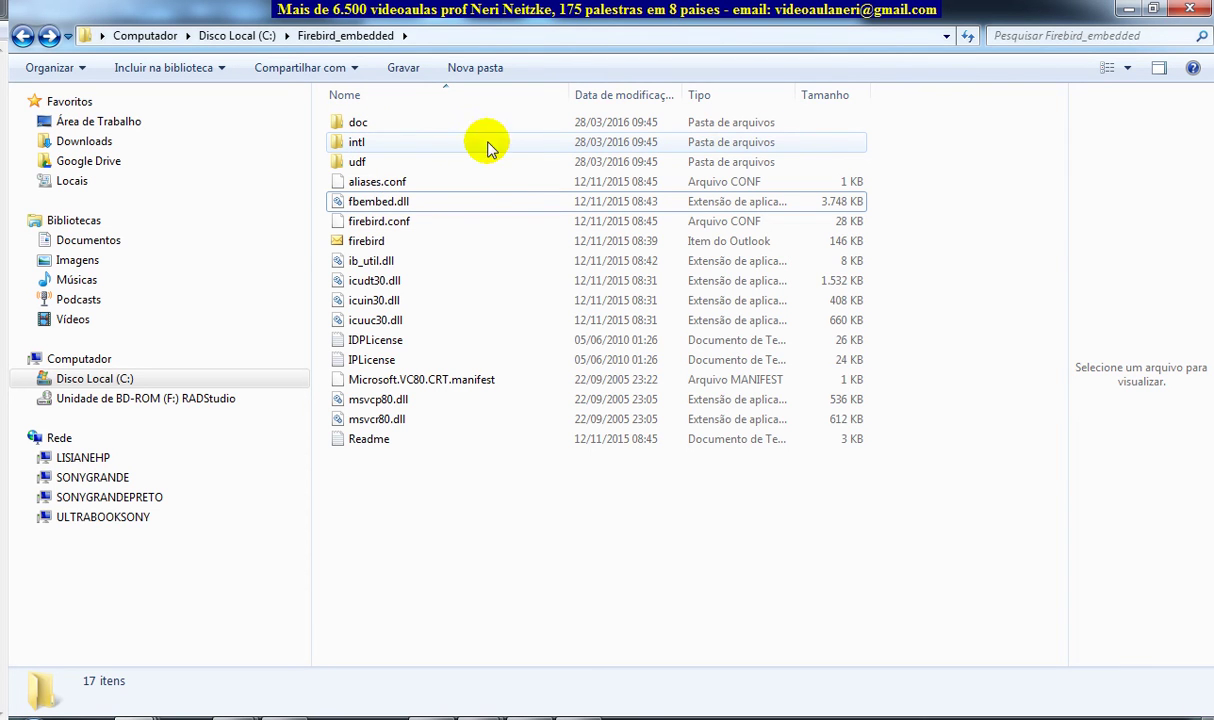
double_click(408, 124)
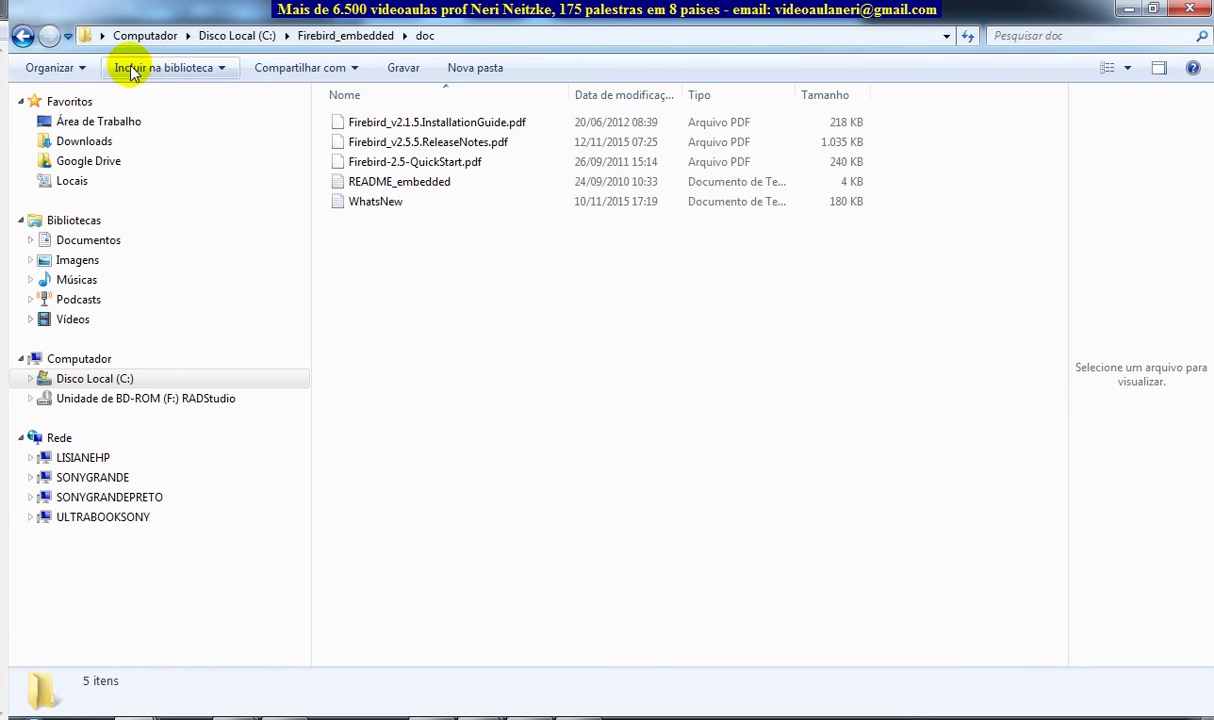
left_click(22, 36)
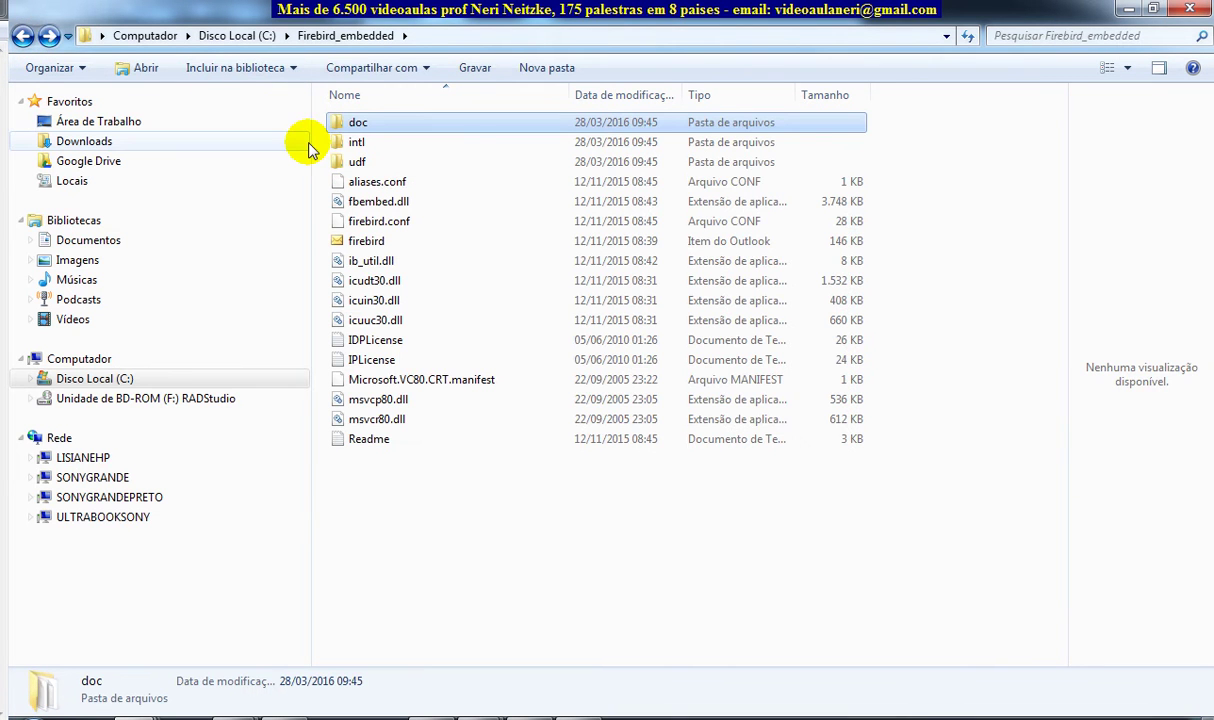
Copy fbembed.dll, icudt30.dll and icuuc30.dll from Firebird_embedded into the Aplicacao folder.
left_click(405, 183)
left_click(408, 203)
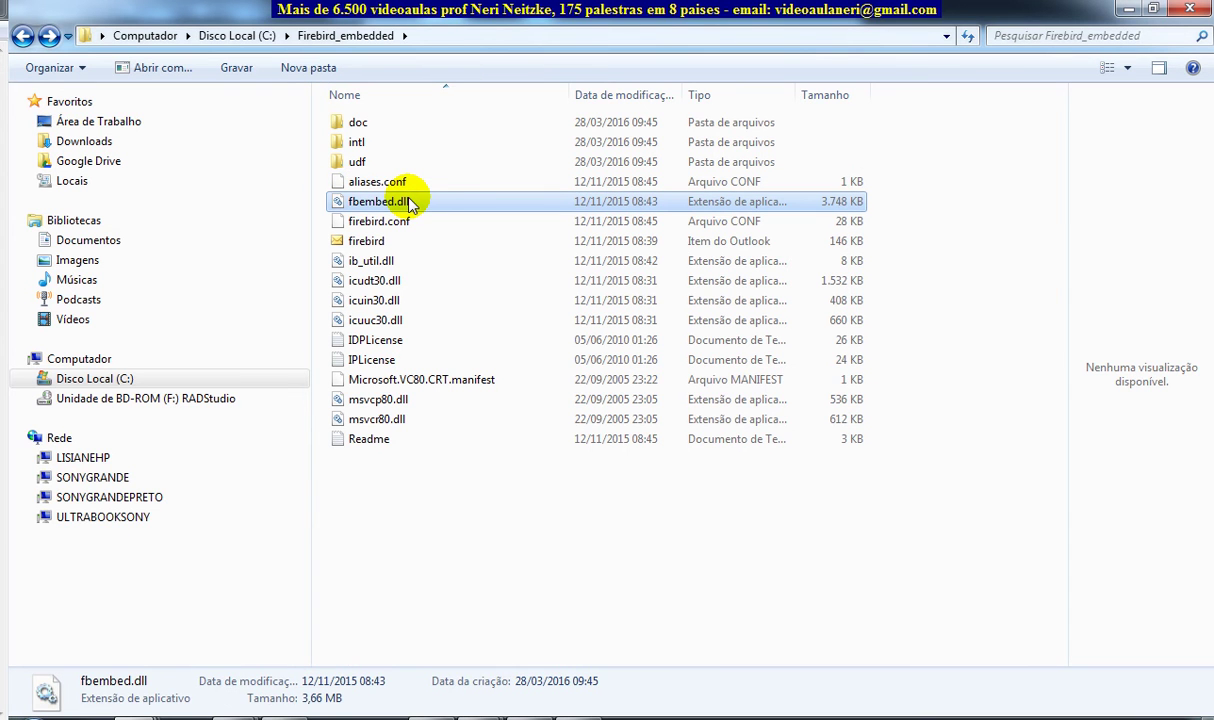
left_click_drag(410, 203, 537, 343)
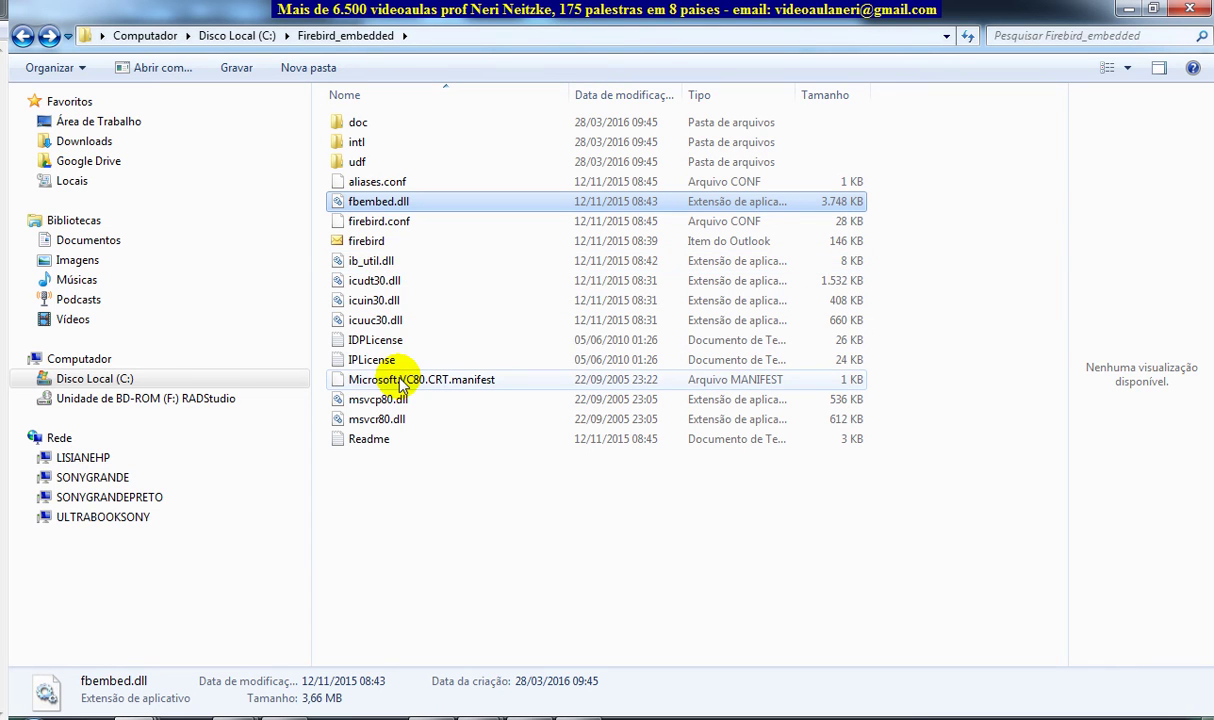
left_click(390, 281, "ctrl")
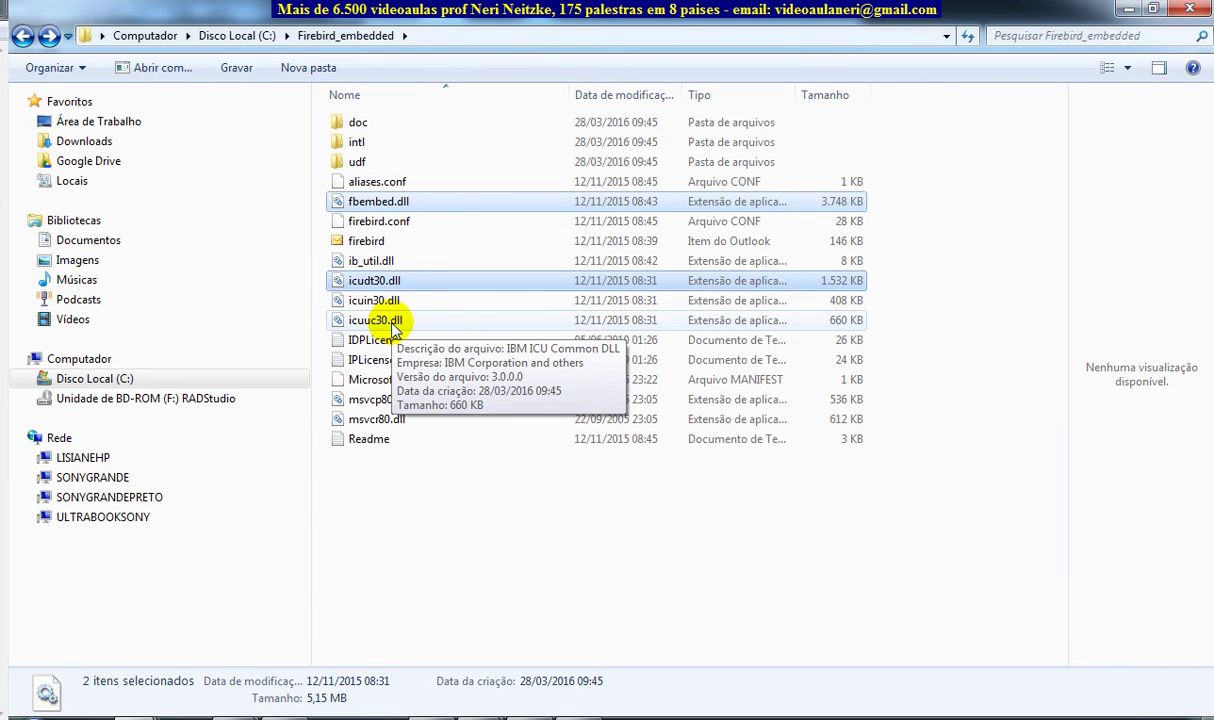
left_click(390, 321, "ctrl")
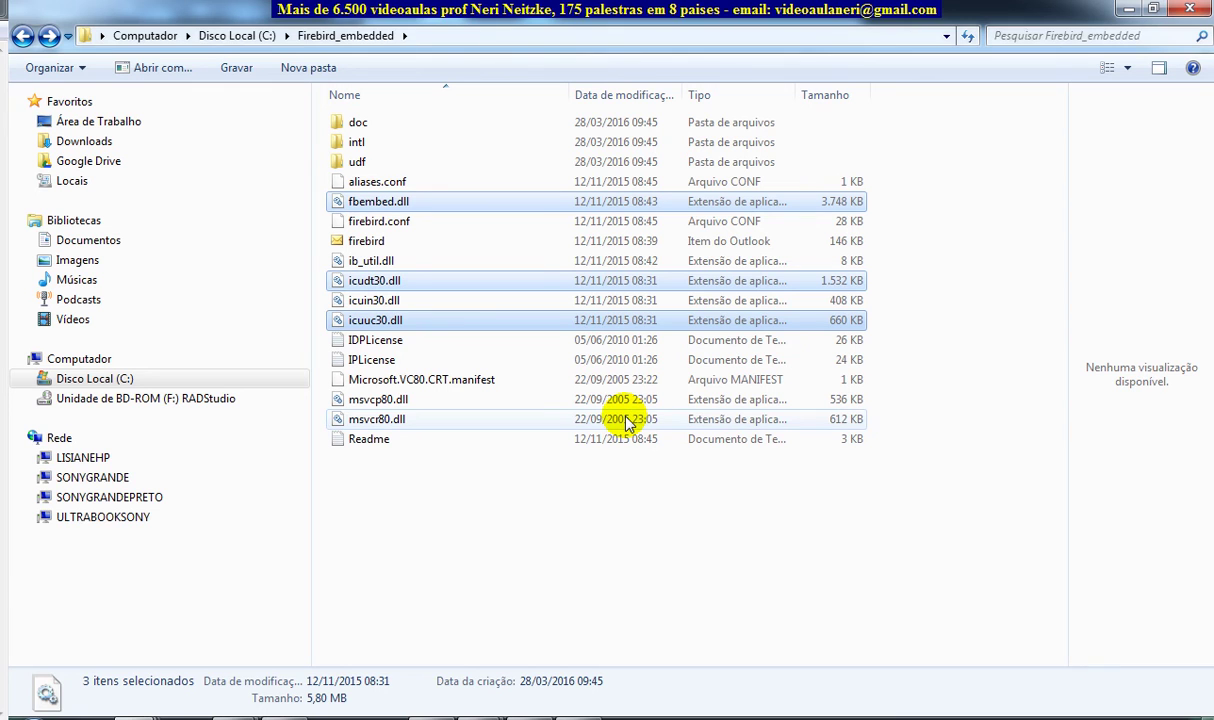
mouse_move(140, 714)
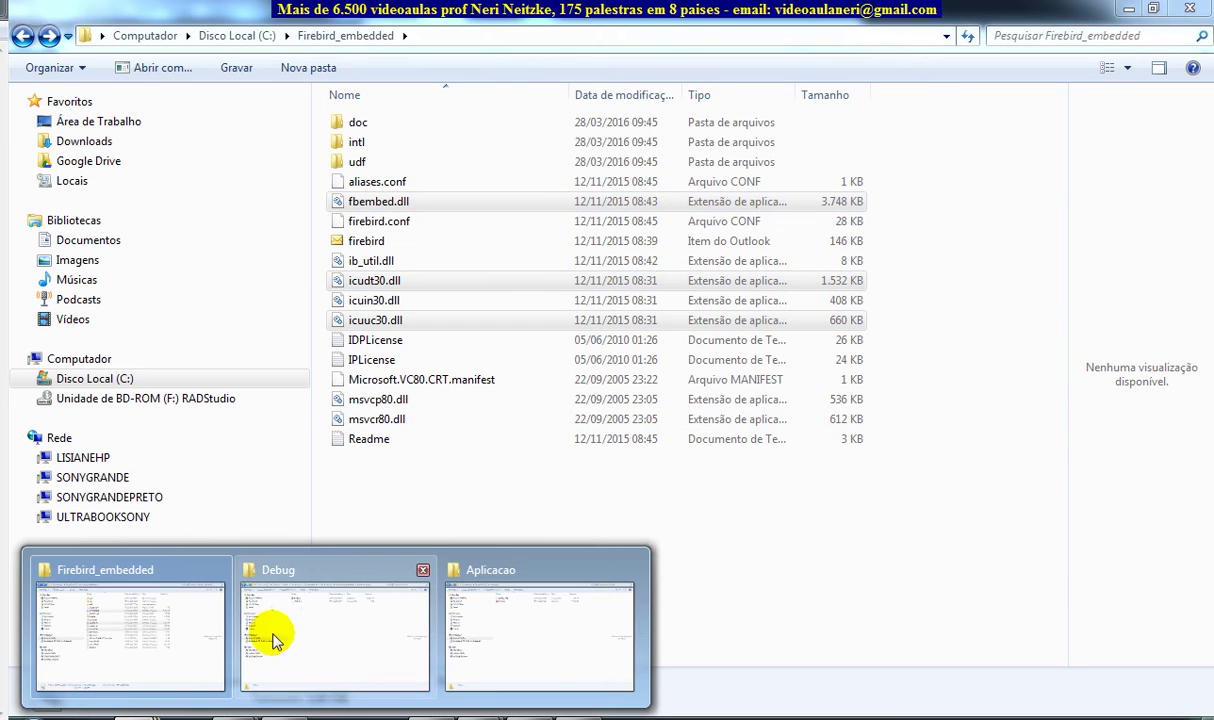
left_click(553, 636)
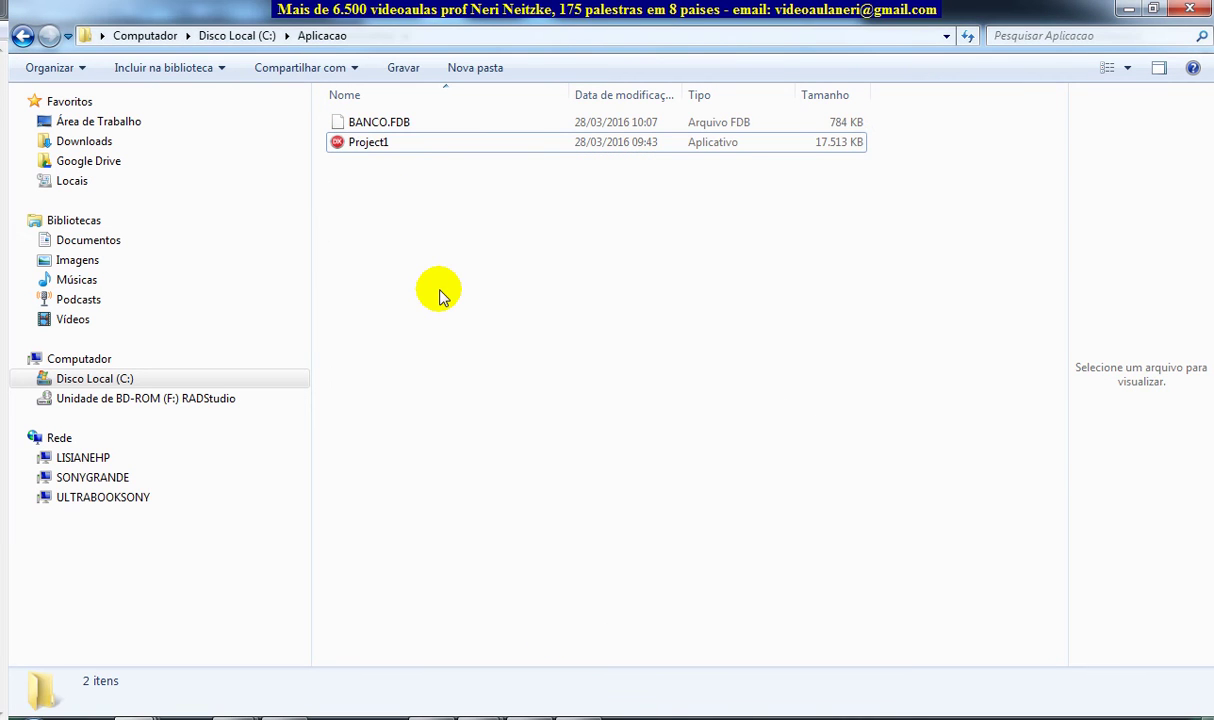
key("ctrl+v")
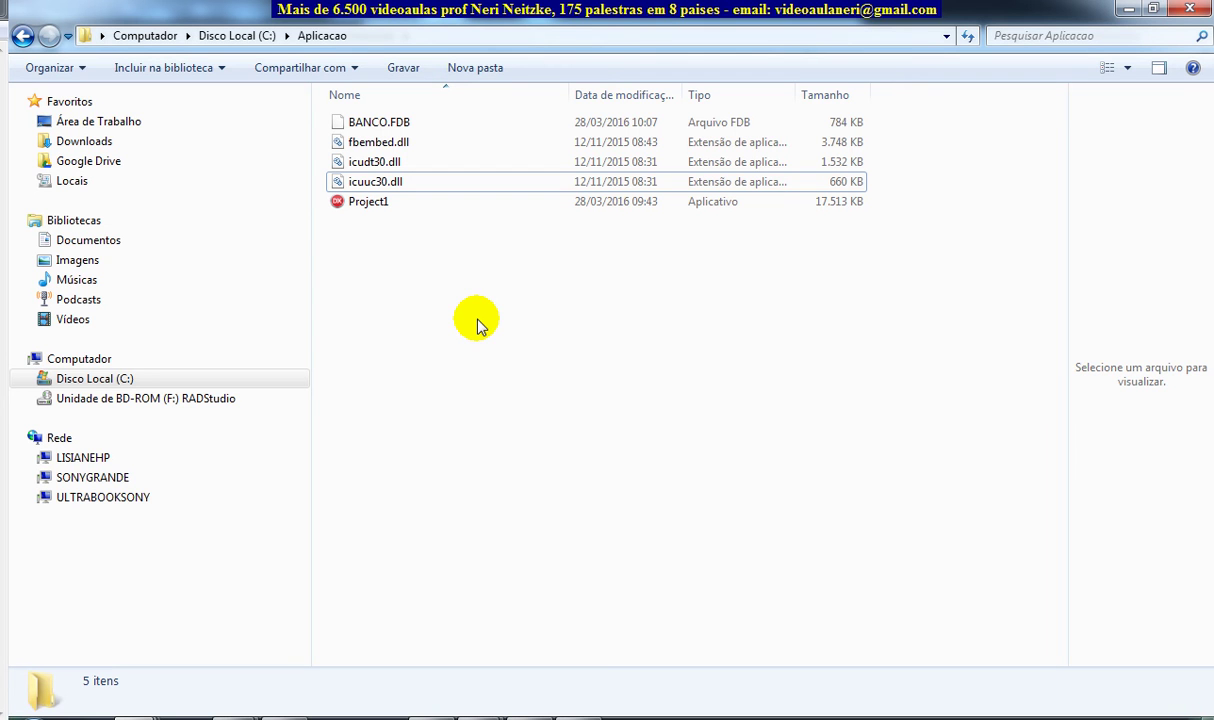
left_click(476, 322)
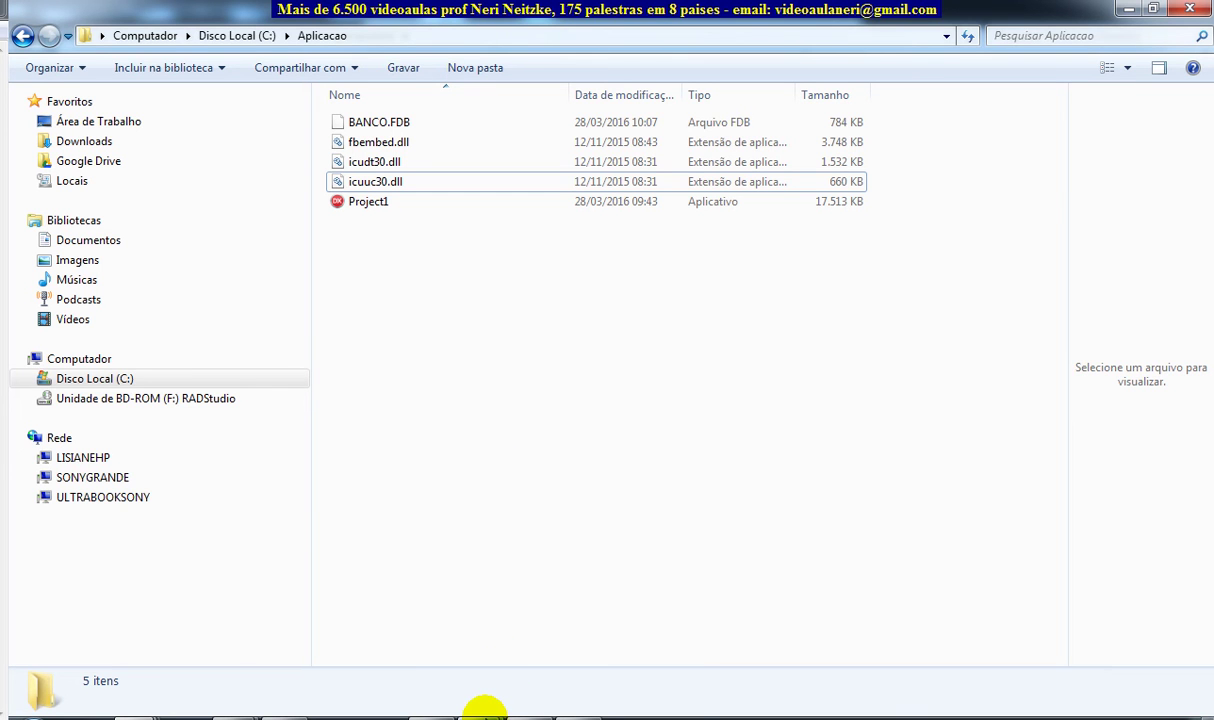
Switch to the TeamViewer session of the ULTRABOOKSONY computer and show its drive C.
left_click(484, 712)
left_click(588, 695)
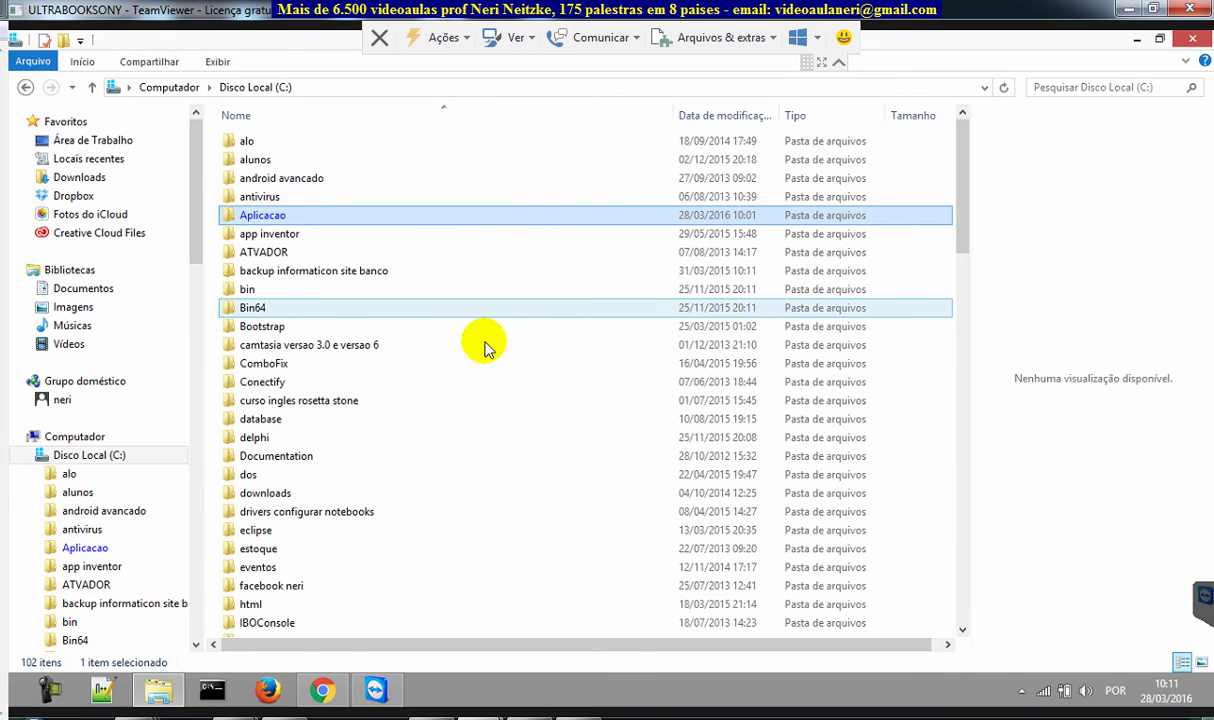
left_click(117, 453)
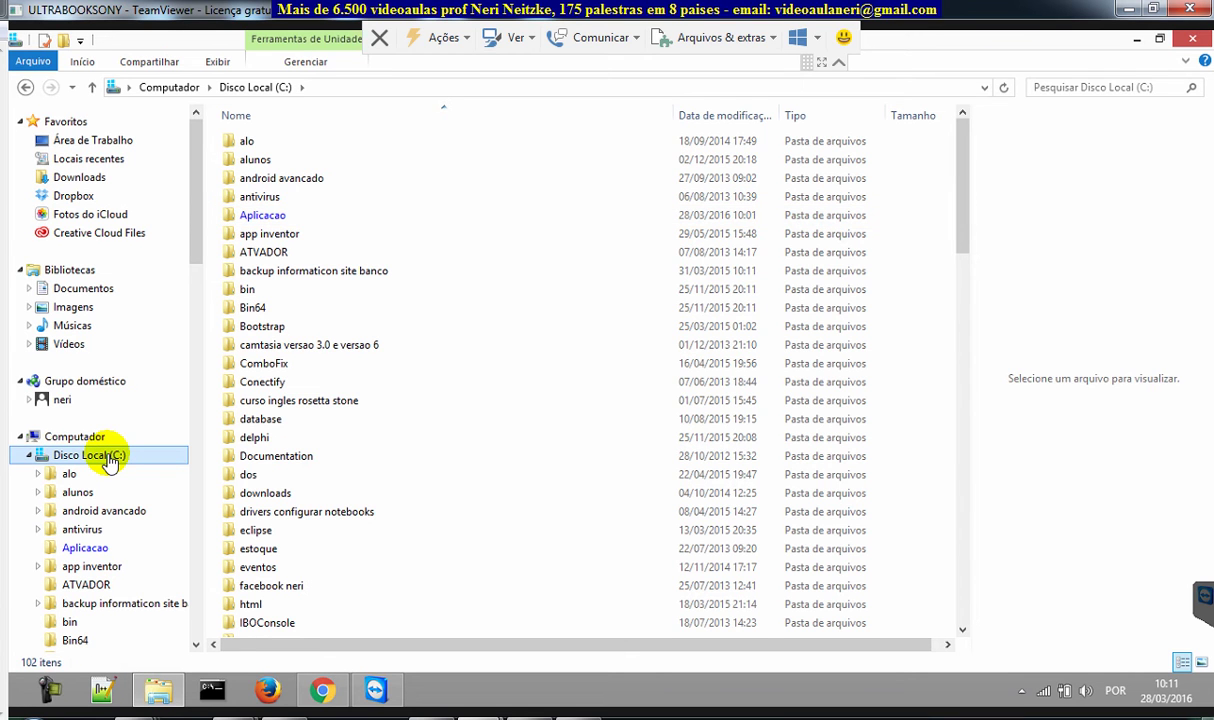
Show the remote computer's Windows Start screen and return to its drive C window.
left_click(24, 690)
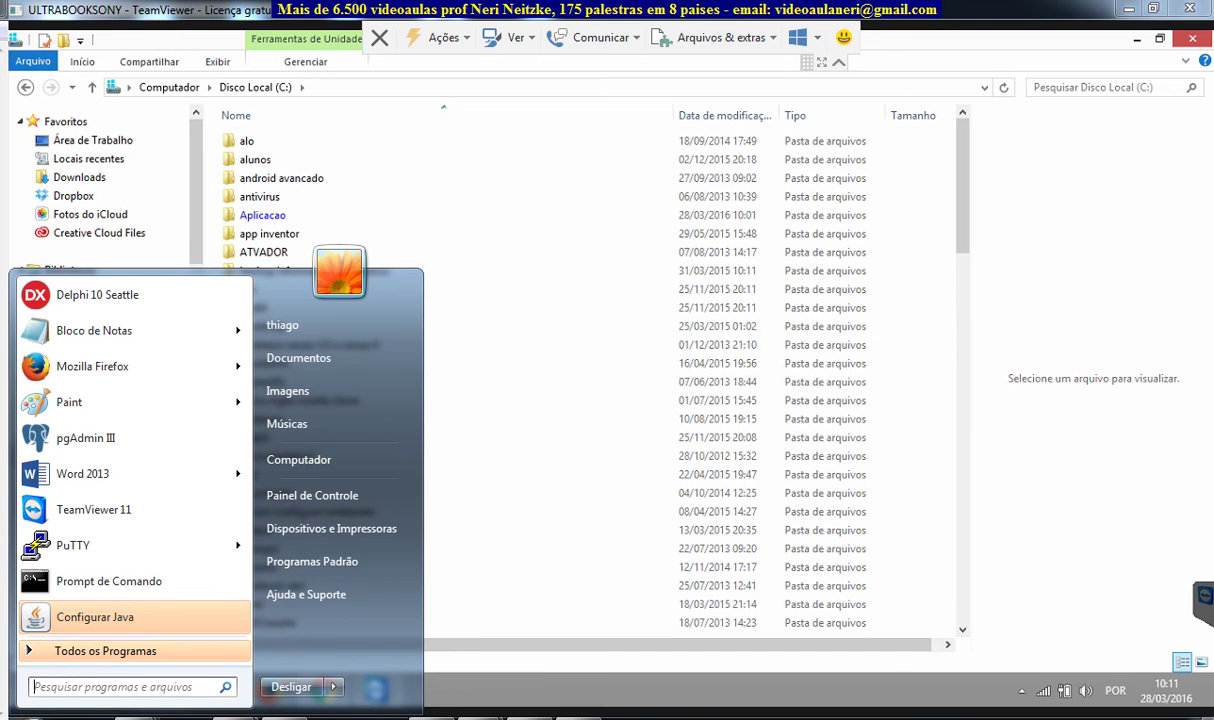
key("Escape")
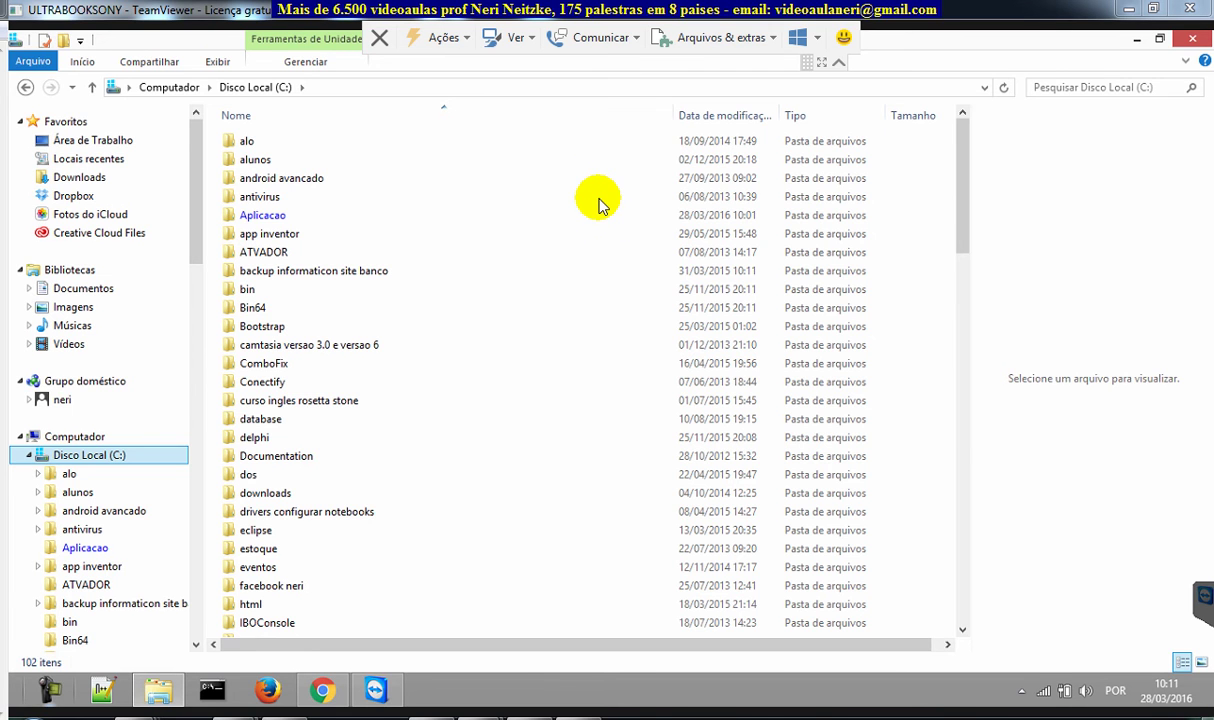
key("super")
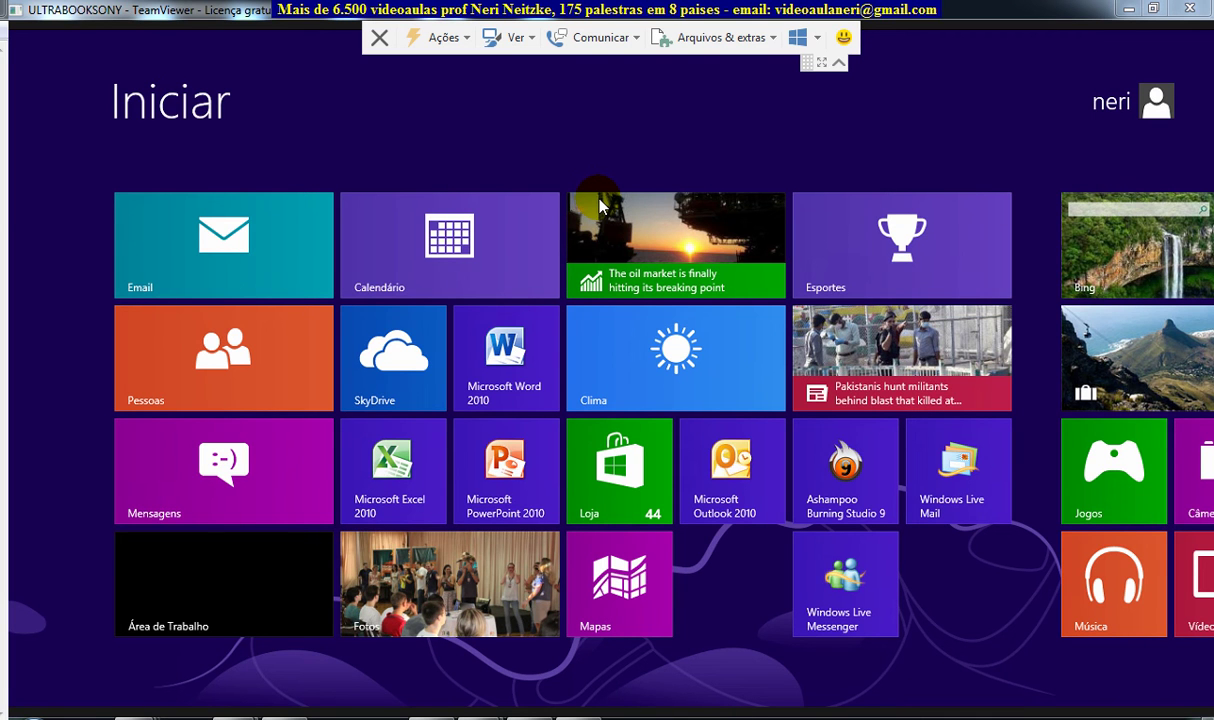
key("super")
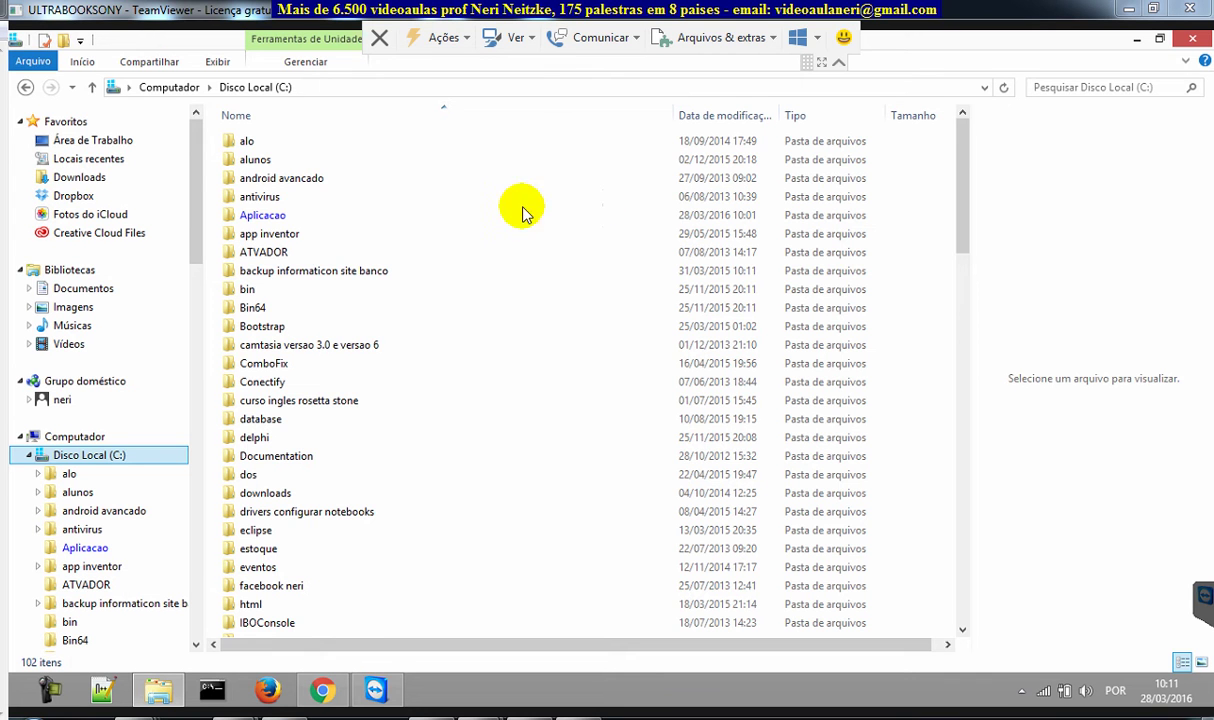
Run Project1.exe from the remote computer's Aplicacao folder to check its database records, and close it.
double_click(272, 220)
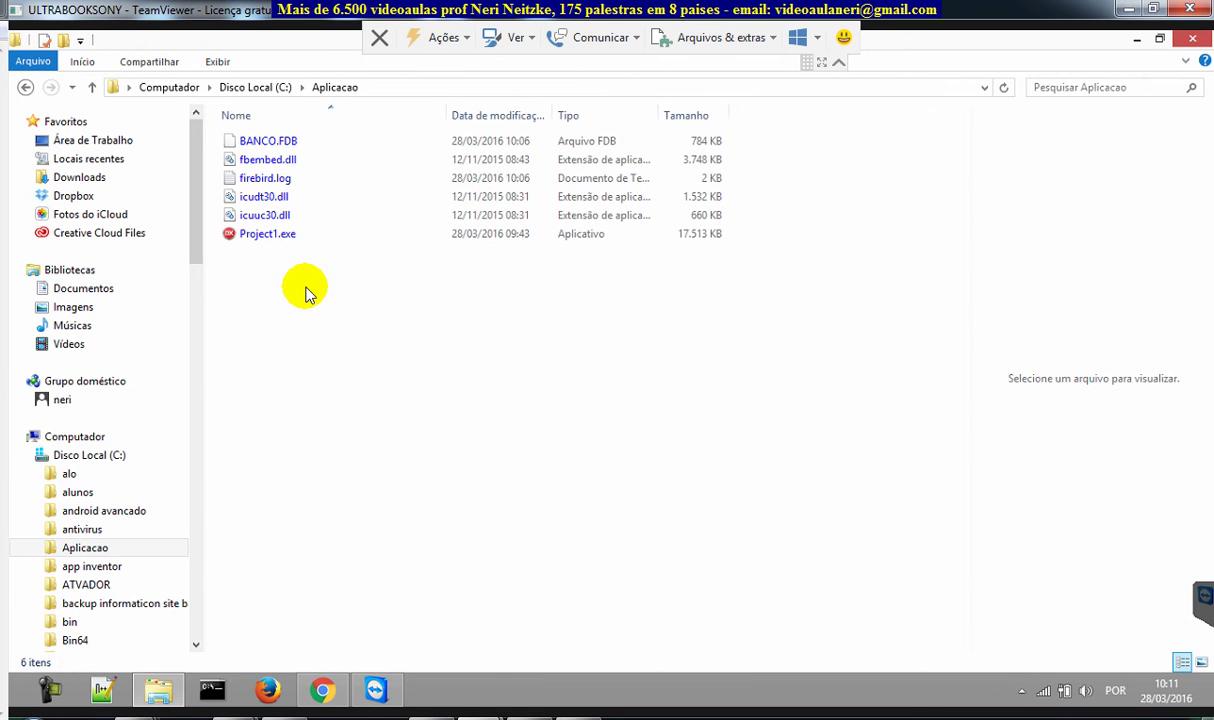
double_click(268, 237)
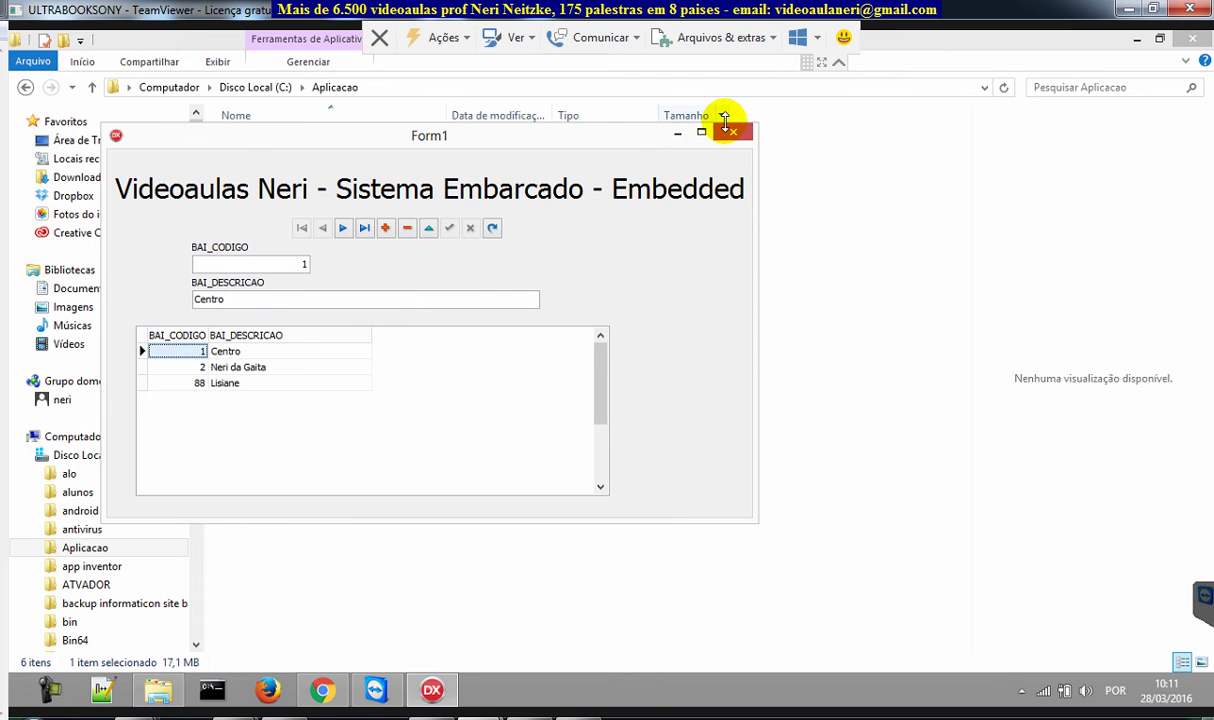
left_click(730, 131)
Delete firebird.log from the remote computer's Aplicacao folder.
left_click(268, 178)
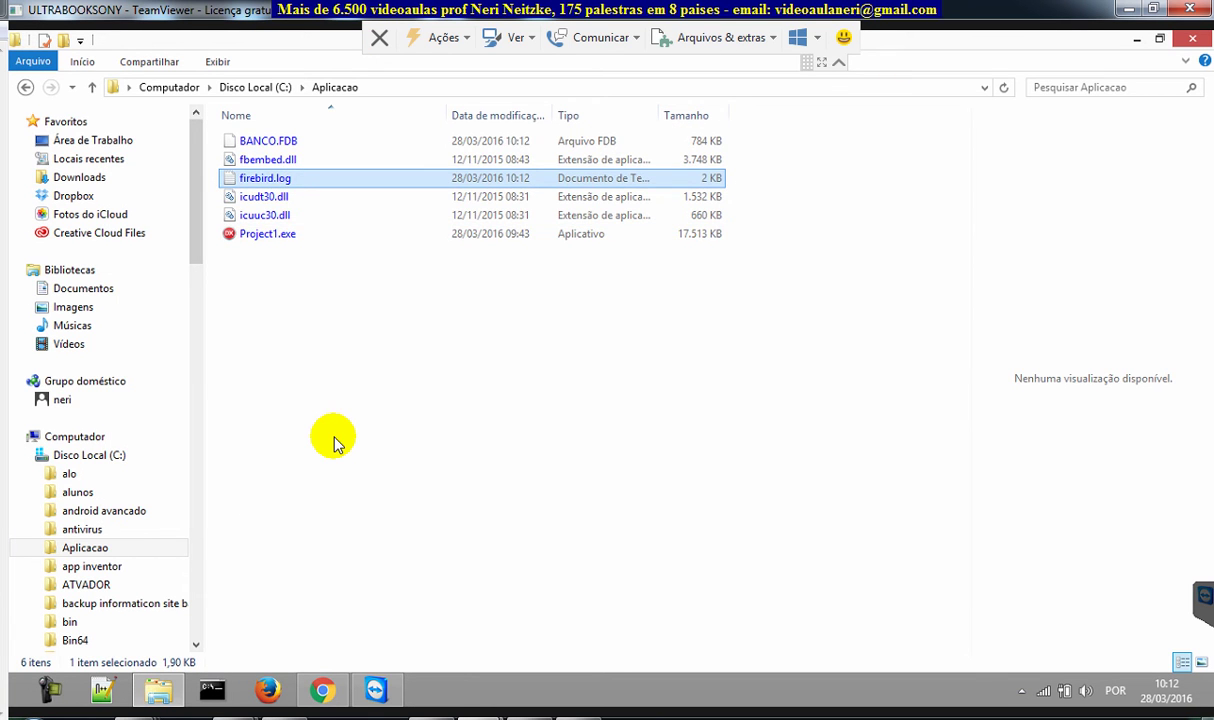
key("Delete")
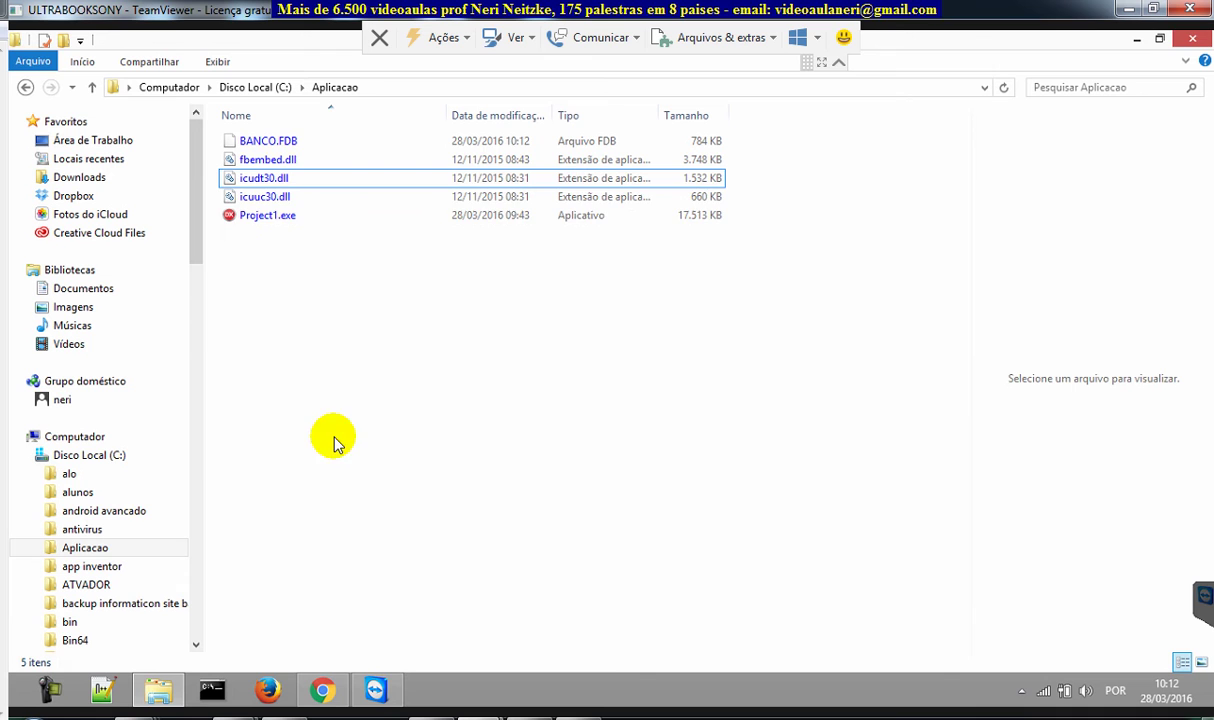
Run Project1.exe from the remote computer's Aplicacao folder again to check its records, and close it.
double_click(266, 216)
left_click_drag(464, 159, 664, 278)
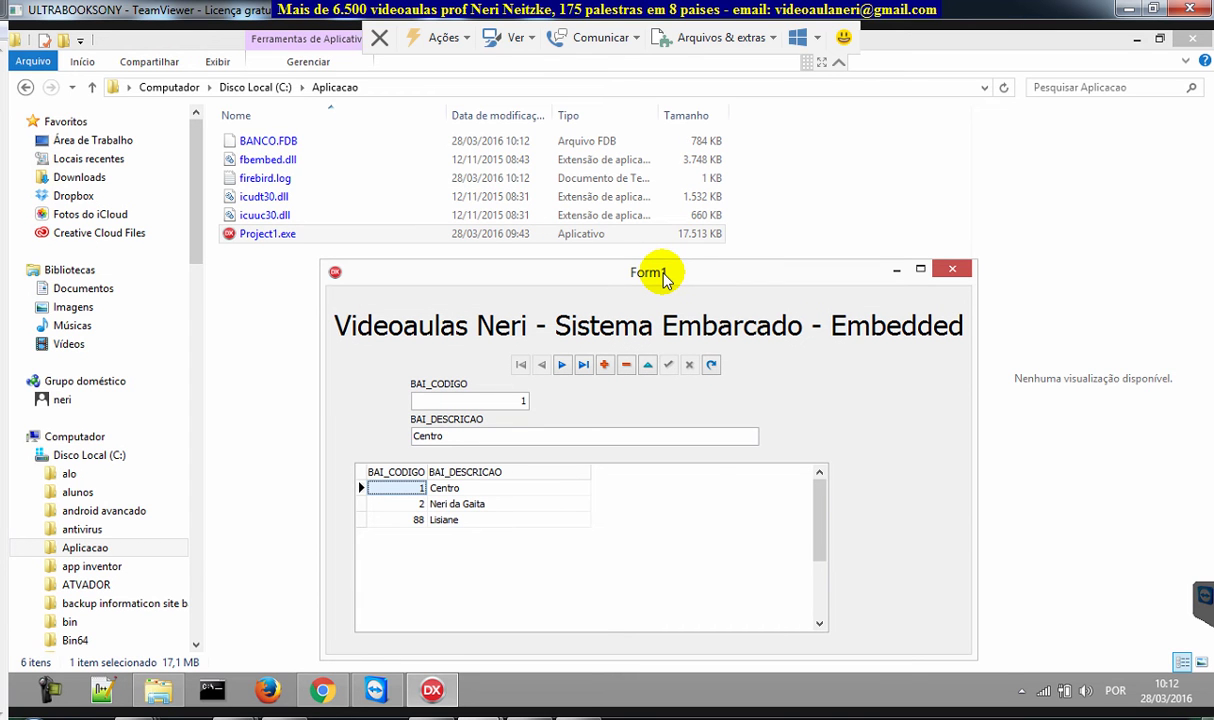
left_click(955, 270)
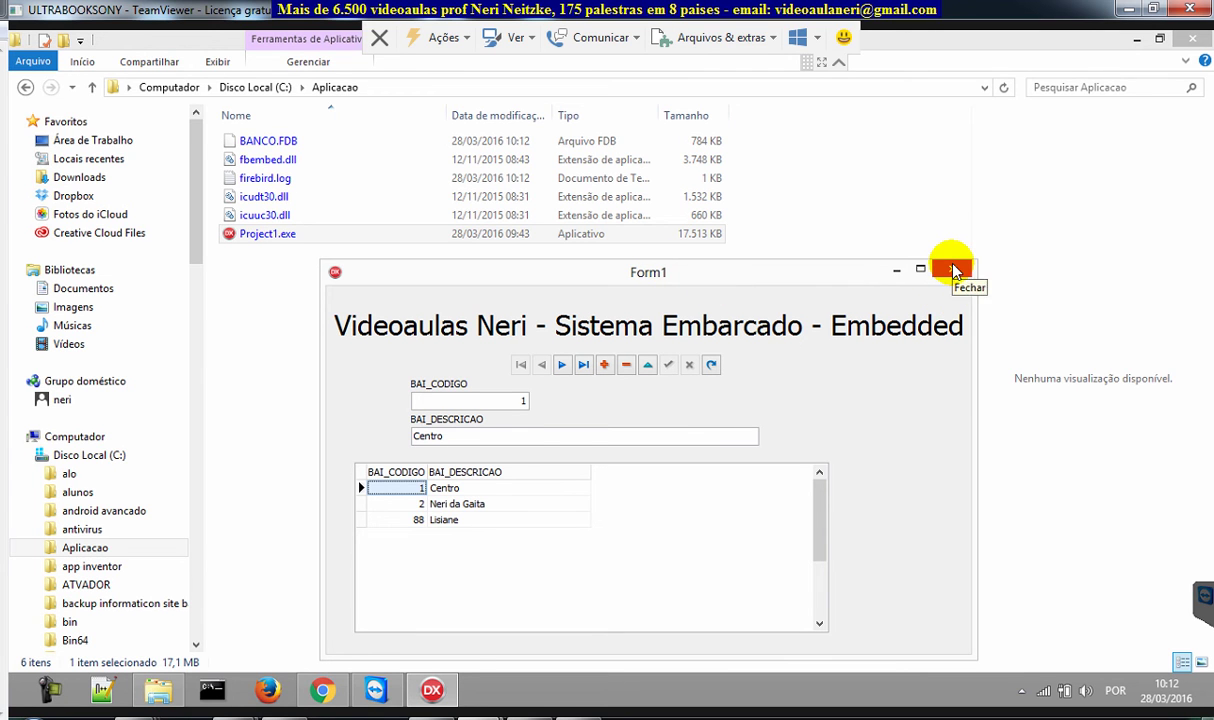
left_click(953, 269)
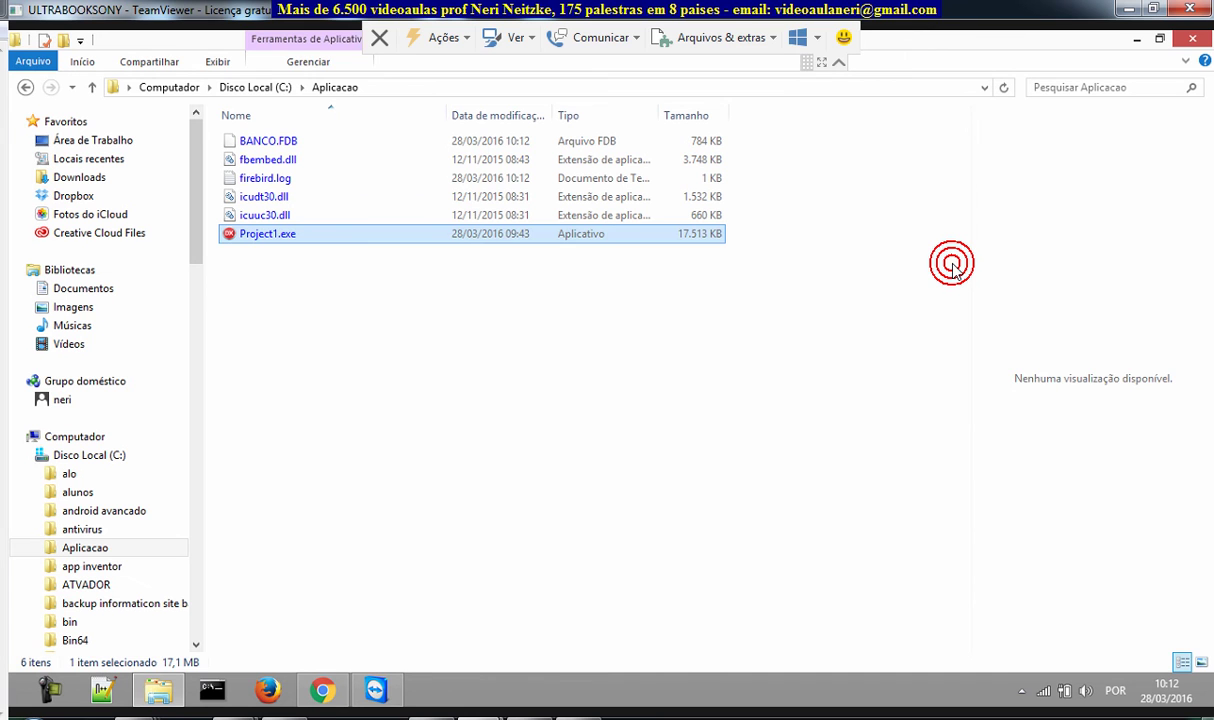
left_click(792, 316)
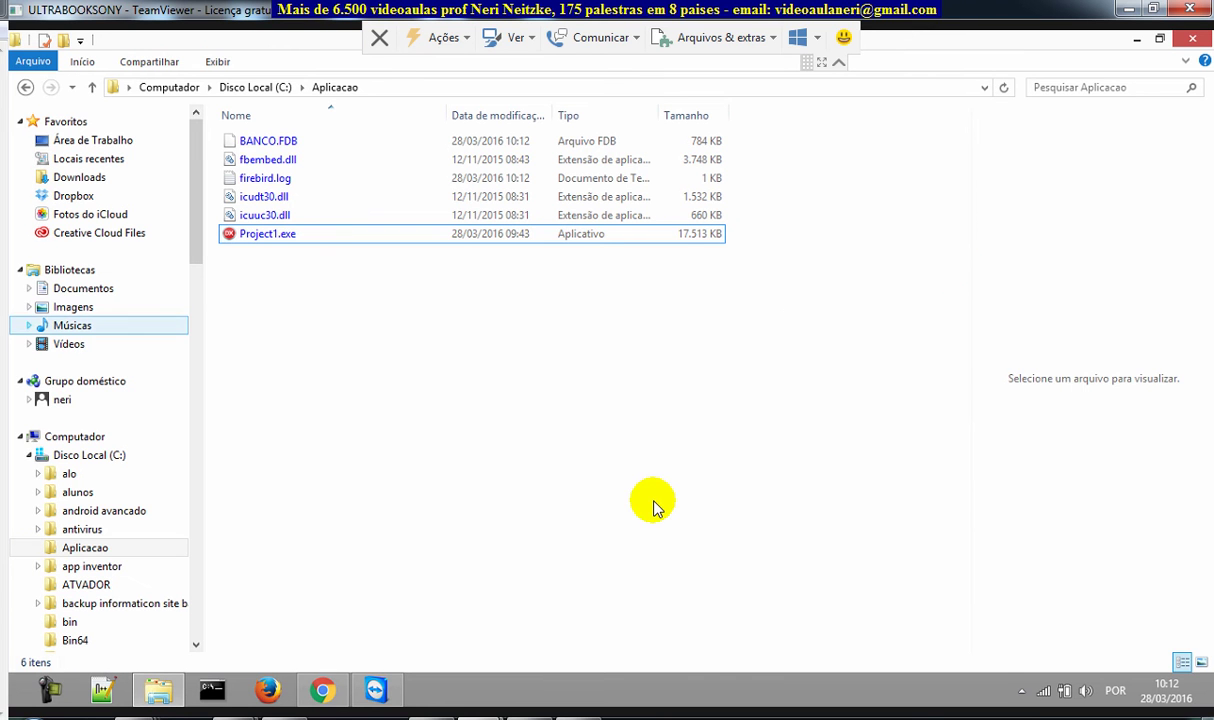
Open the remote computer's Serviços console through Painel de Controle and Ferramentas Administrativas.
key("super")
type("control")
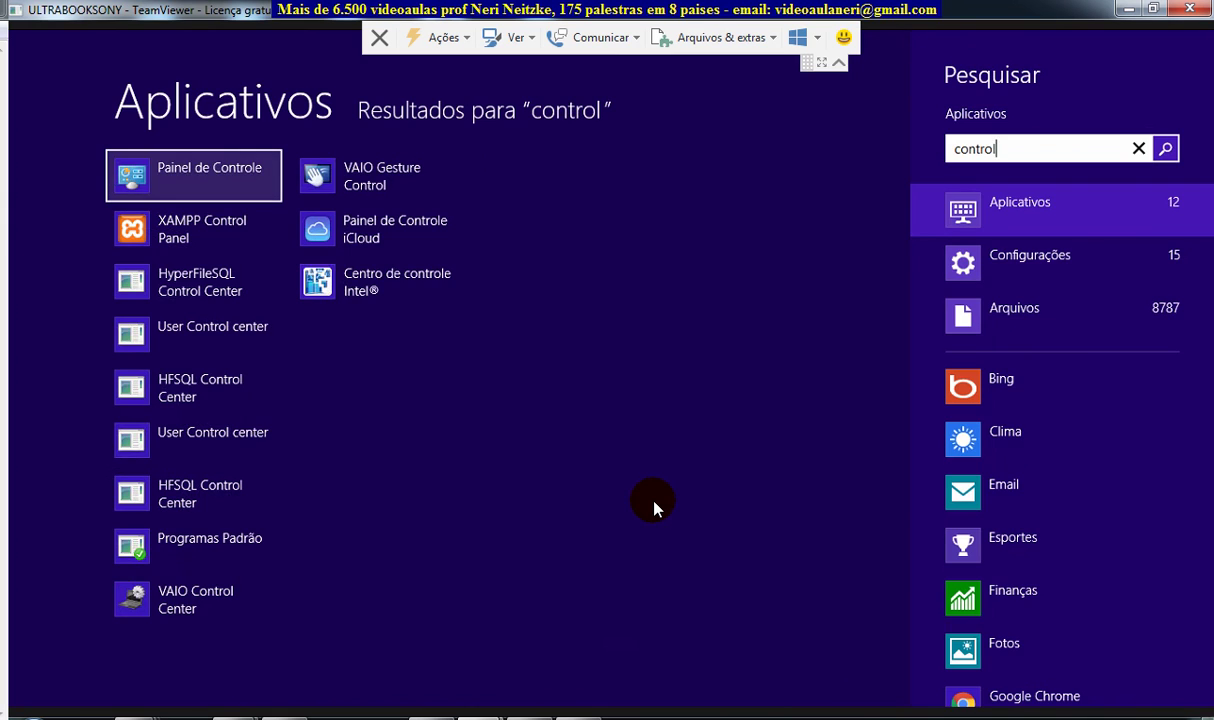
key("Return")
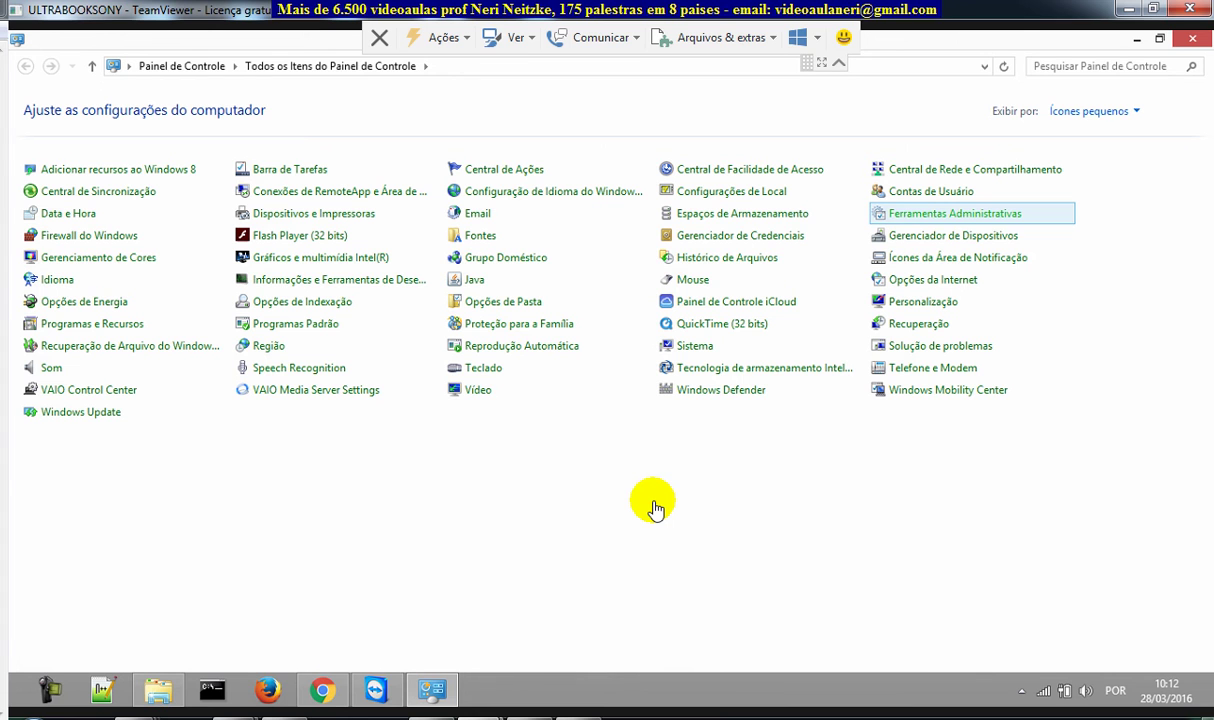
key("Return")
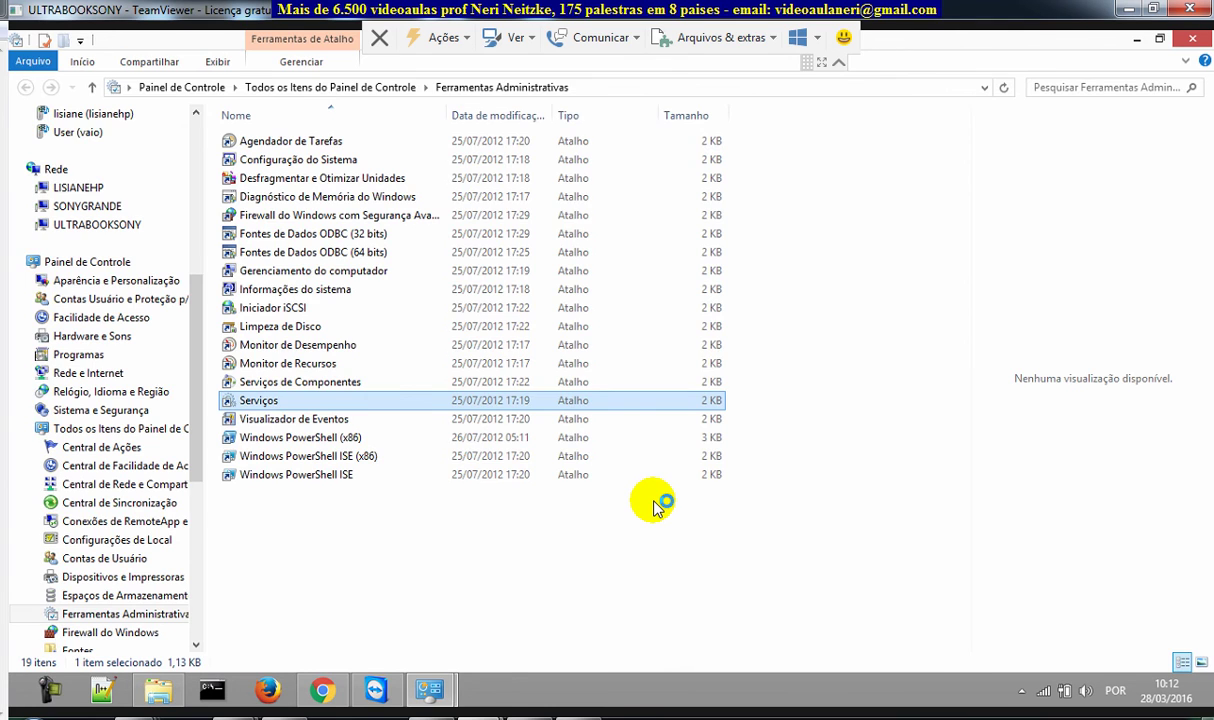
Look through the remote computer's services for any Firebird service, and close the Serviços, Ferramentas Administrativas and Painel de Controle windows.
scroll(652, 507, "down", 20)
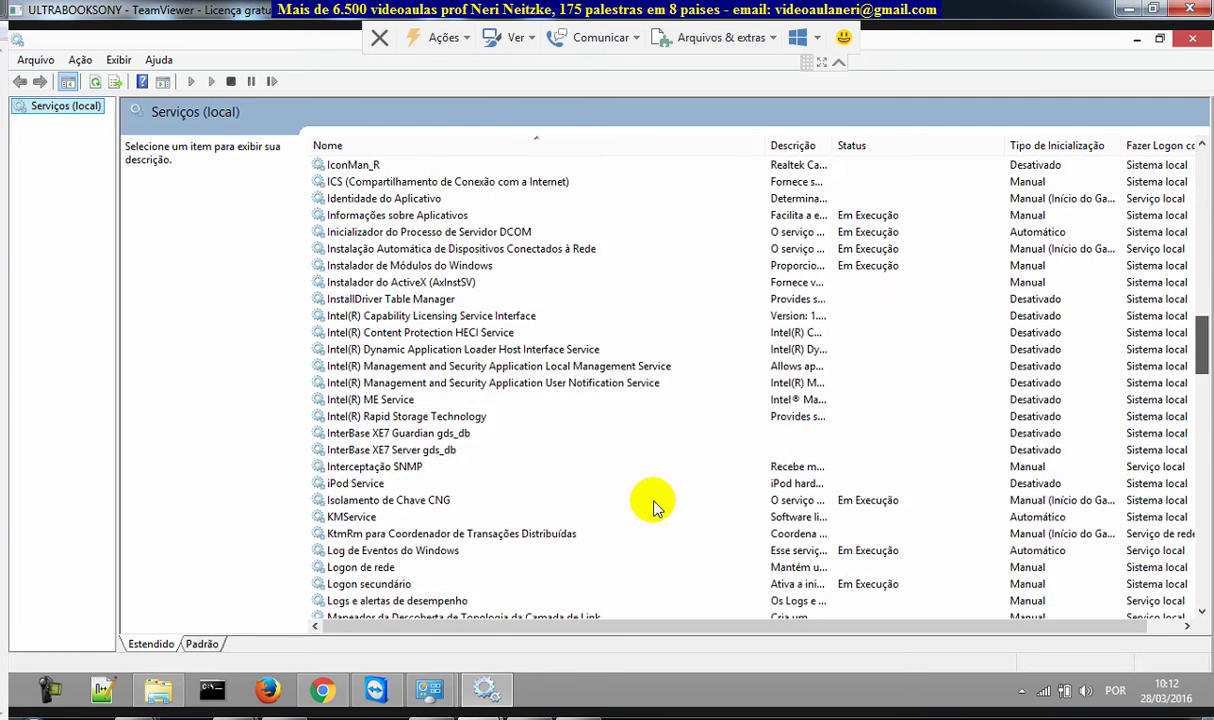
scroll(652, 507, "down", 10)
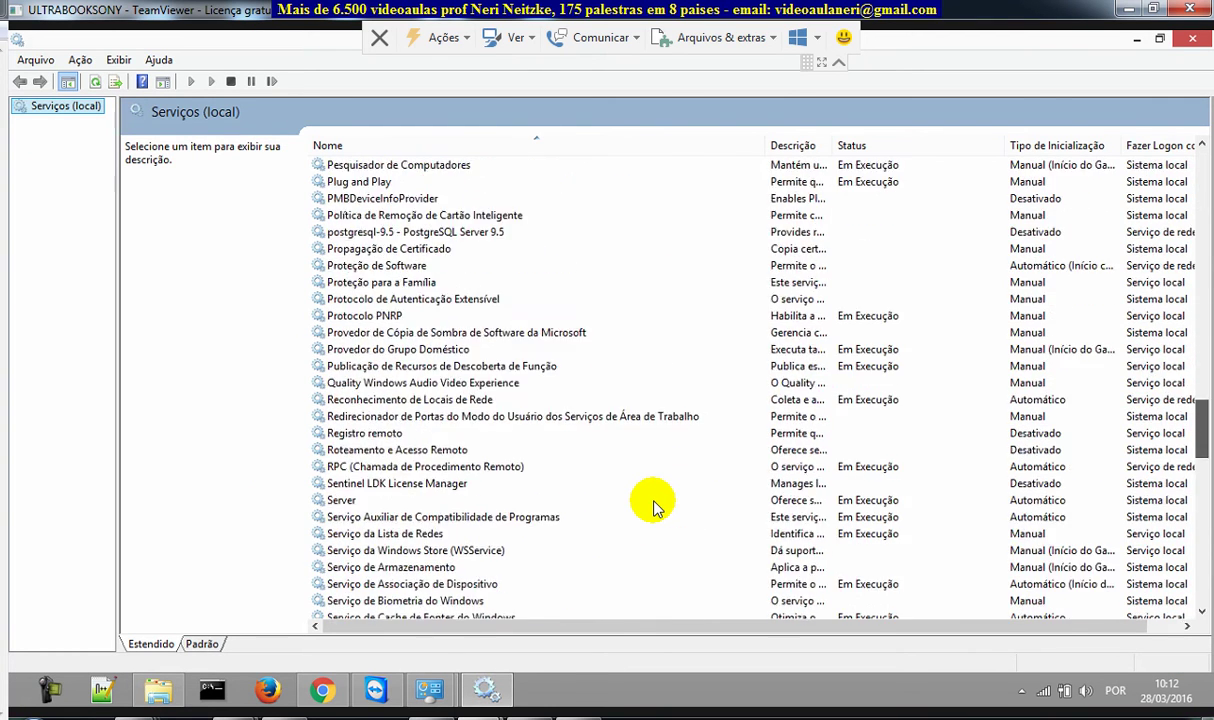
scroll(652, 507, "up", 18)
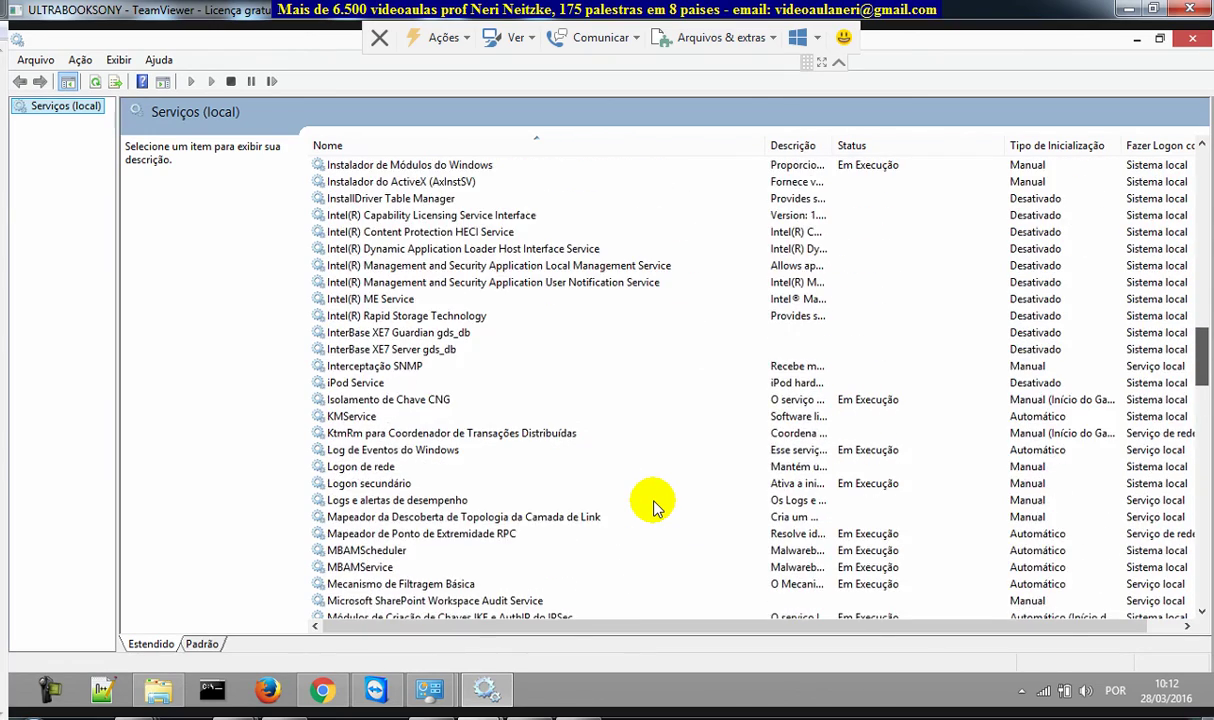
scroll(652, 507, "up", 6)
scroll(652, 507, "up", 6)
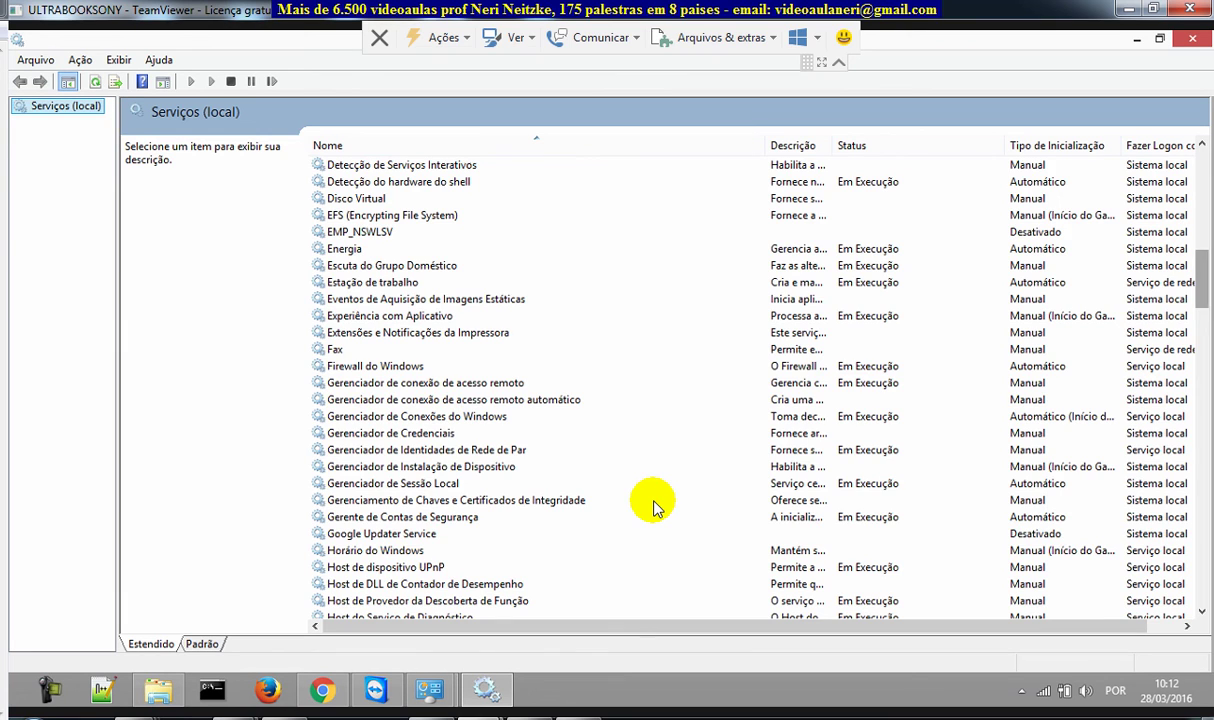
scroll(652, 507, "up", 15)
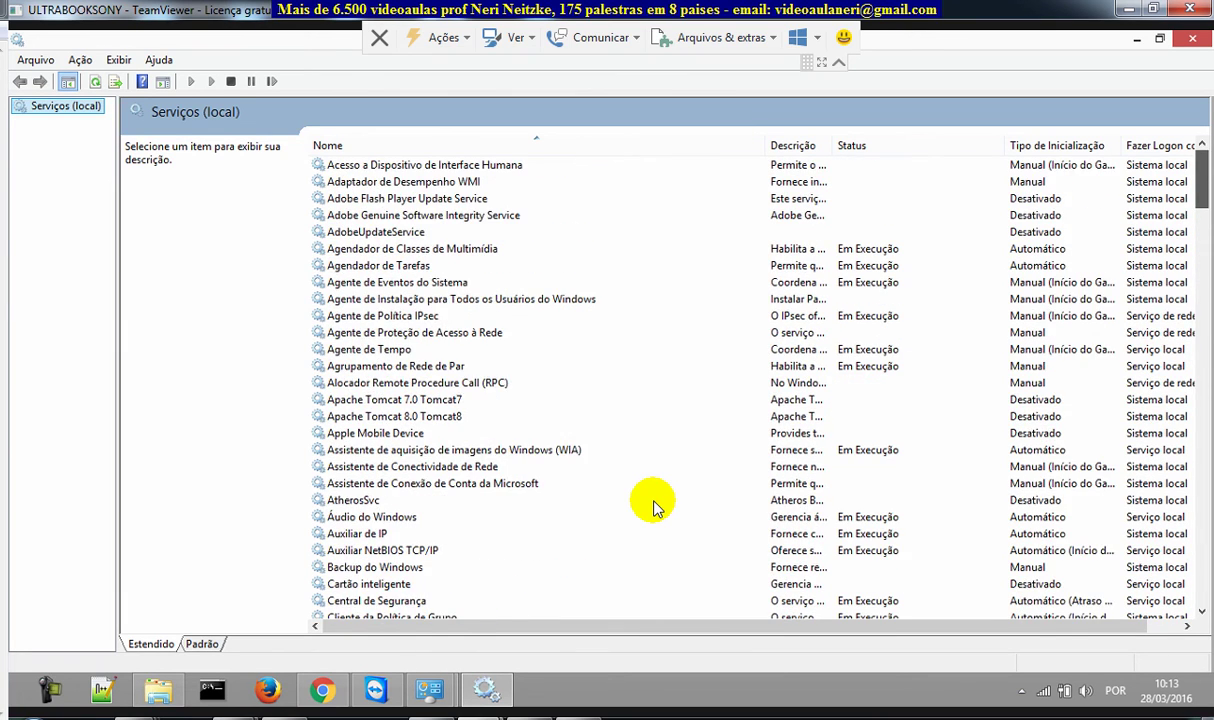
scroll(652, 507, "down", 20)
scroll(652, 507, "up", 20)
key("alt+F4")
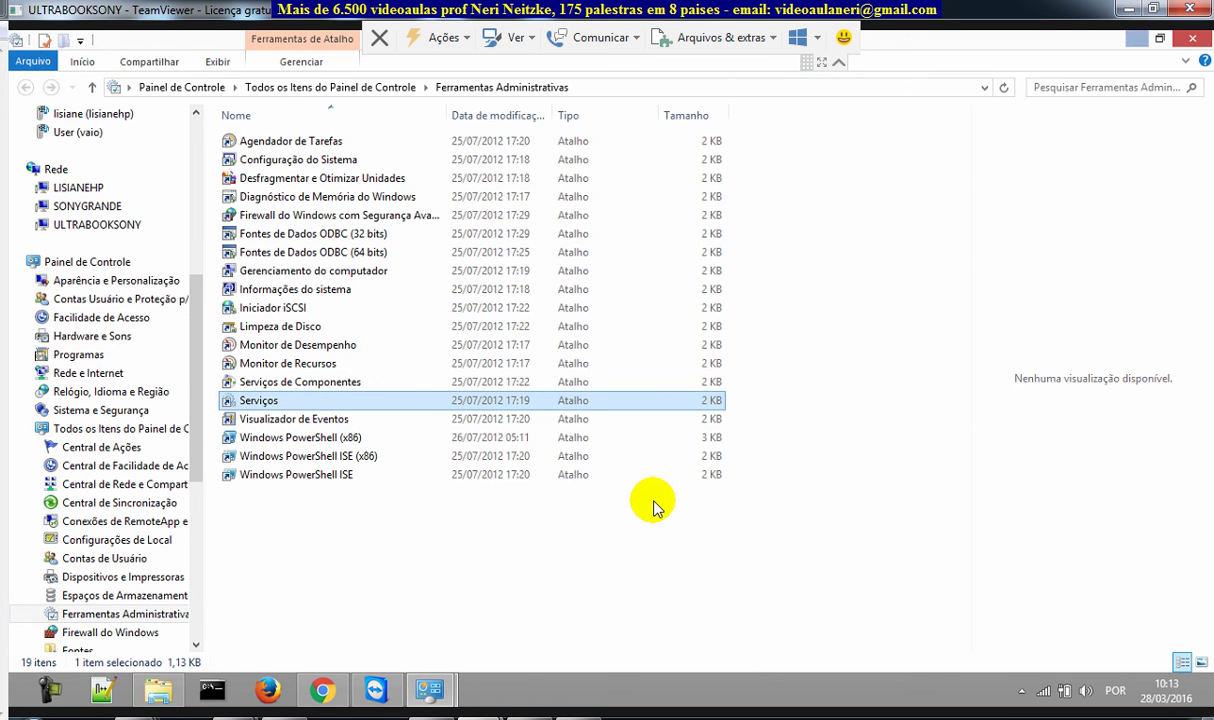
key("alt+F4")
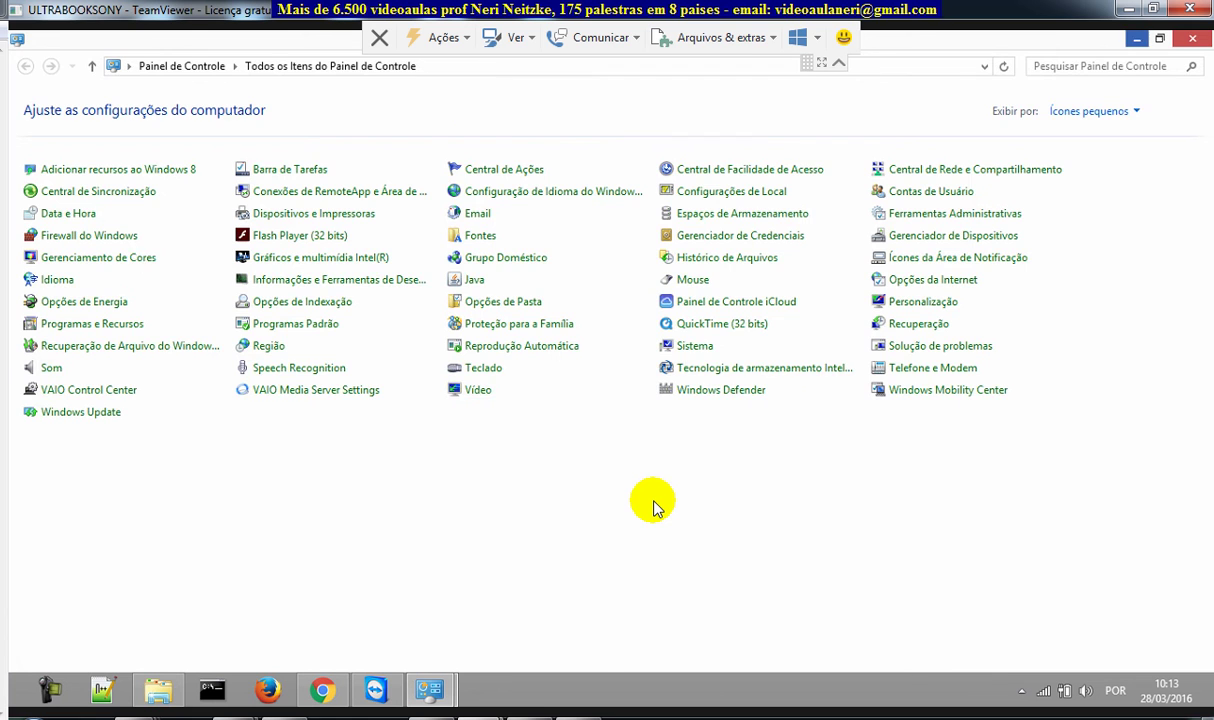
key("alt+F4")
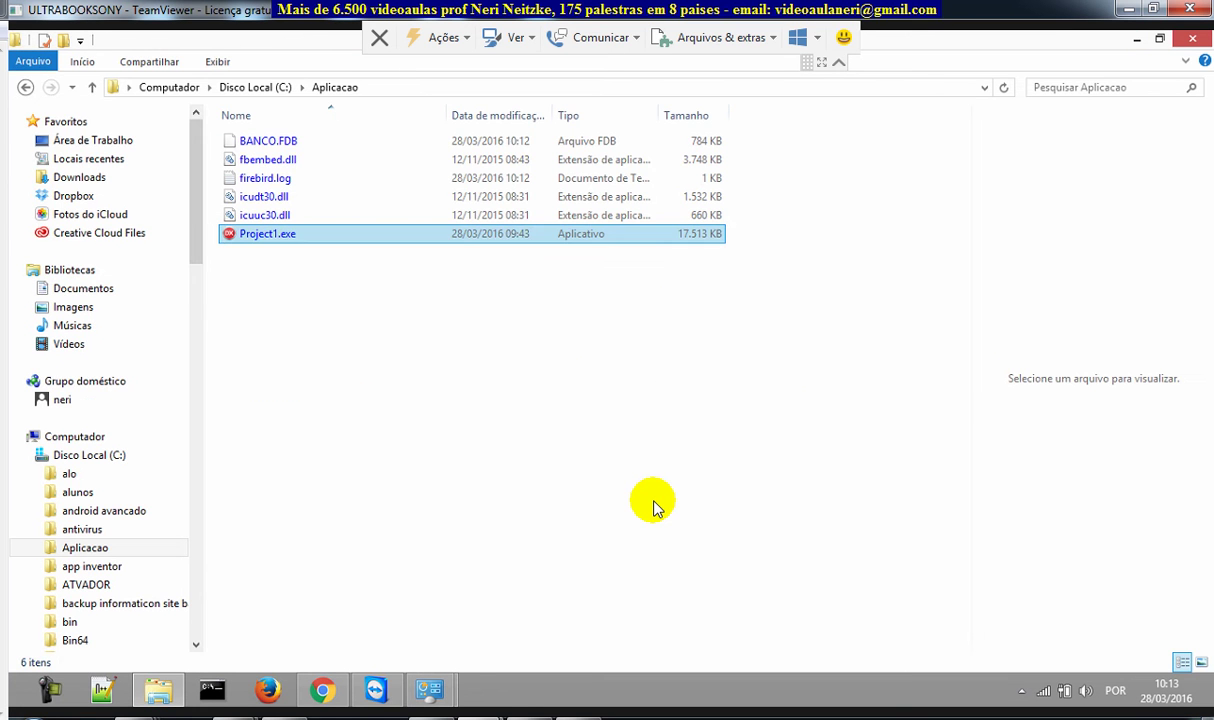
Run Project1.exe on the remote computer and move its Form1 window higher over the Aplicacao folder.
key("Return")
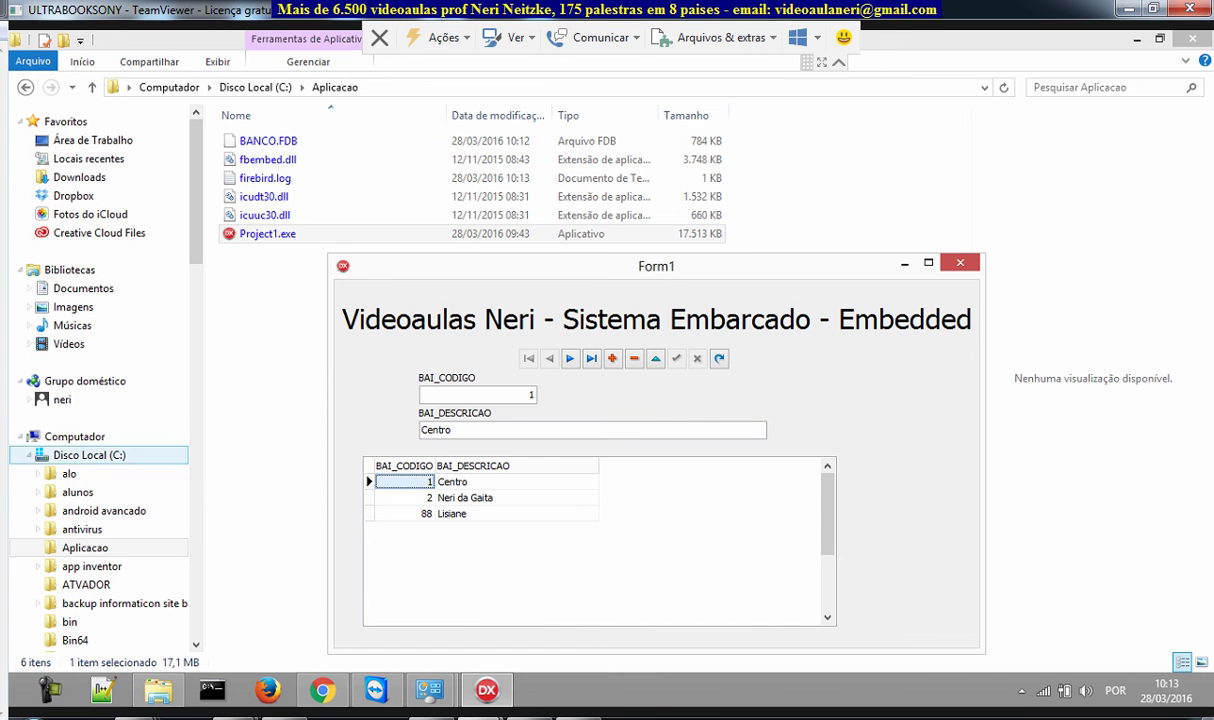
left_click(18, 692)
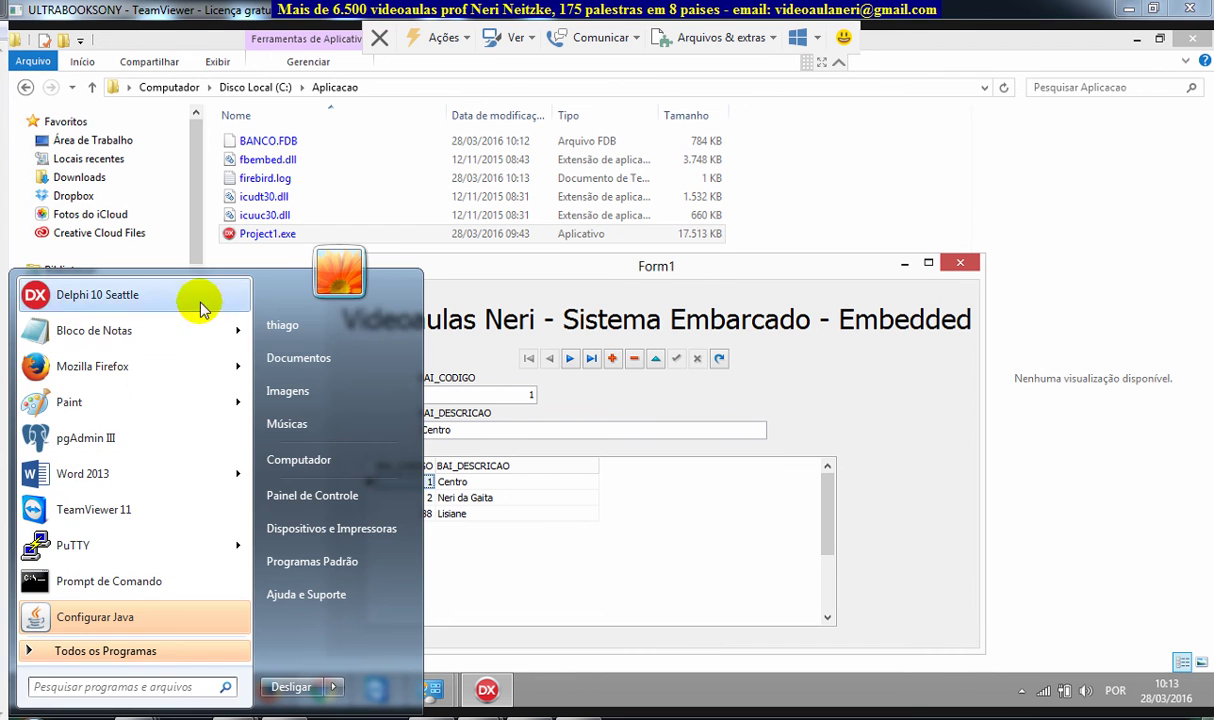
left_click(20, 692)
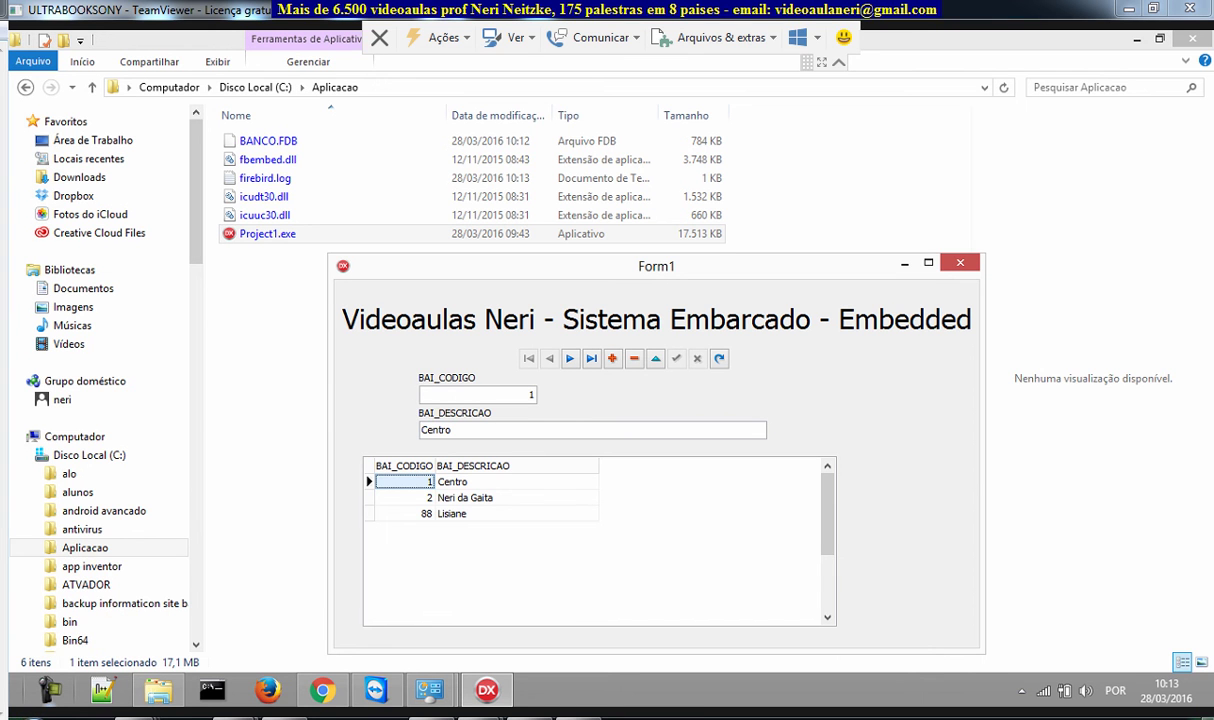
left_click_drag(683, 265, 712, 175)
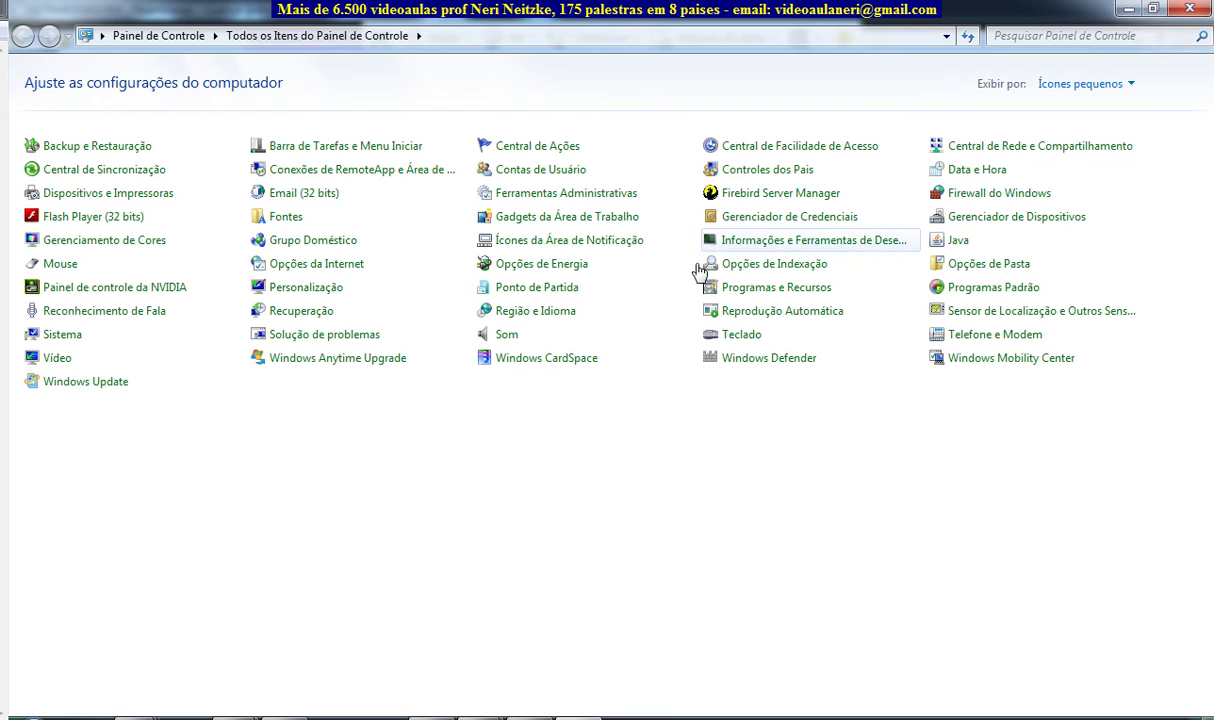
Minimize the local Control Panel window, and briefly show the remote computer's Start screen before returning to Form1.
left_click(1126, 12)
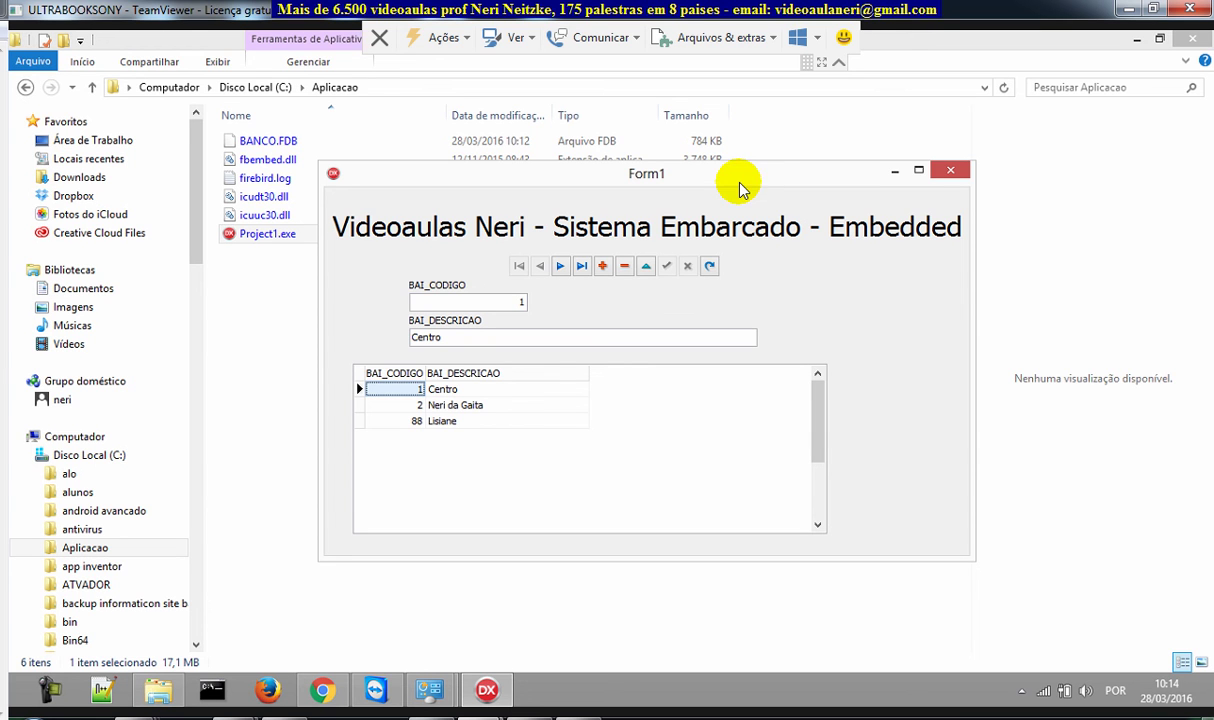
left_click(718, 180)
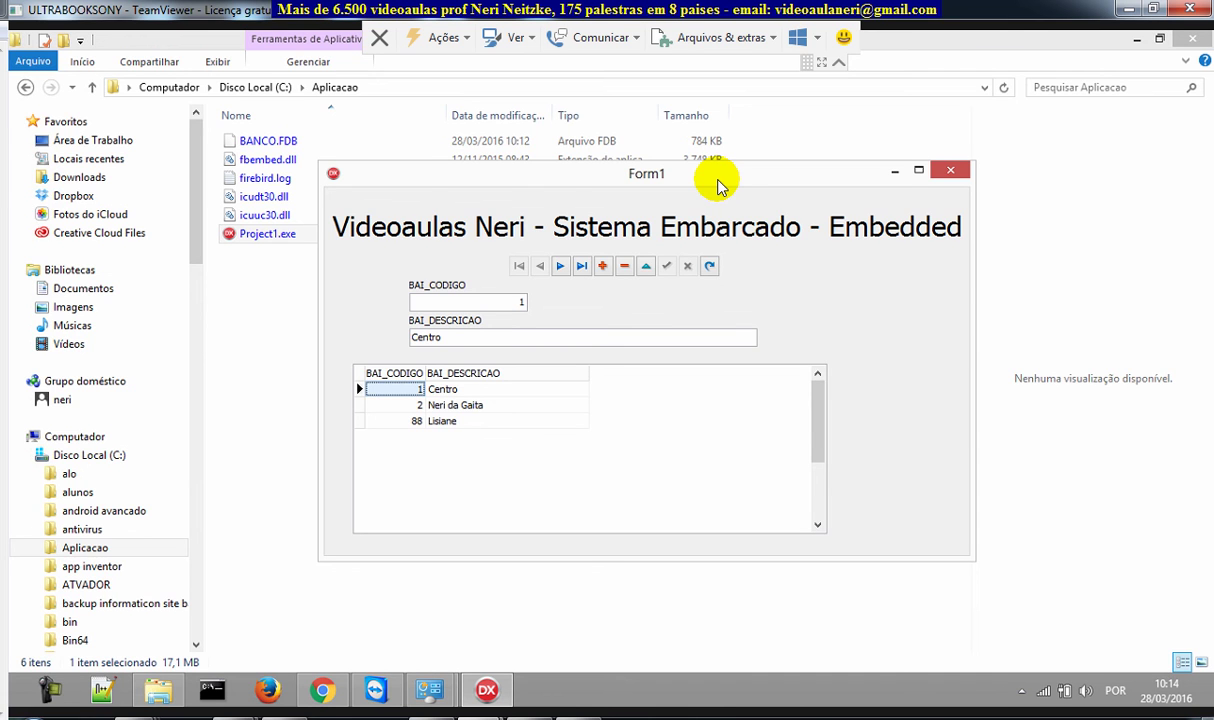
key("super")
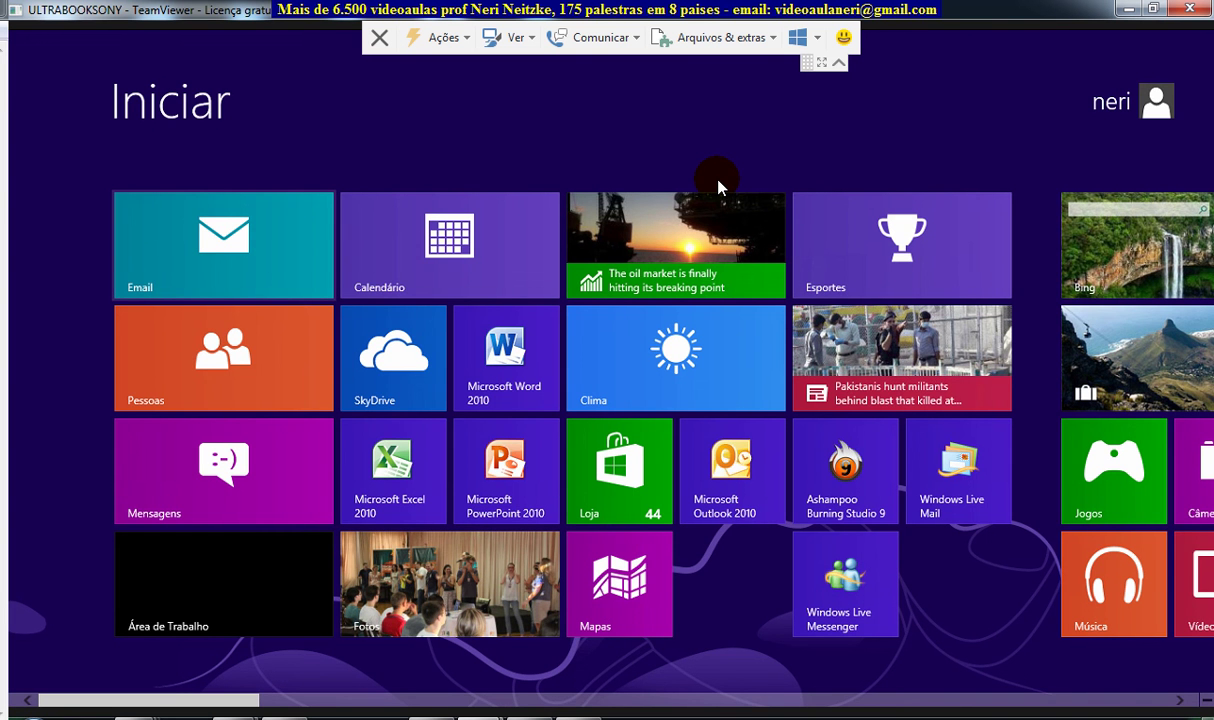
key("super")
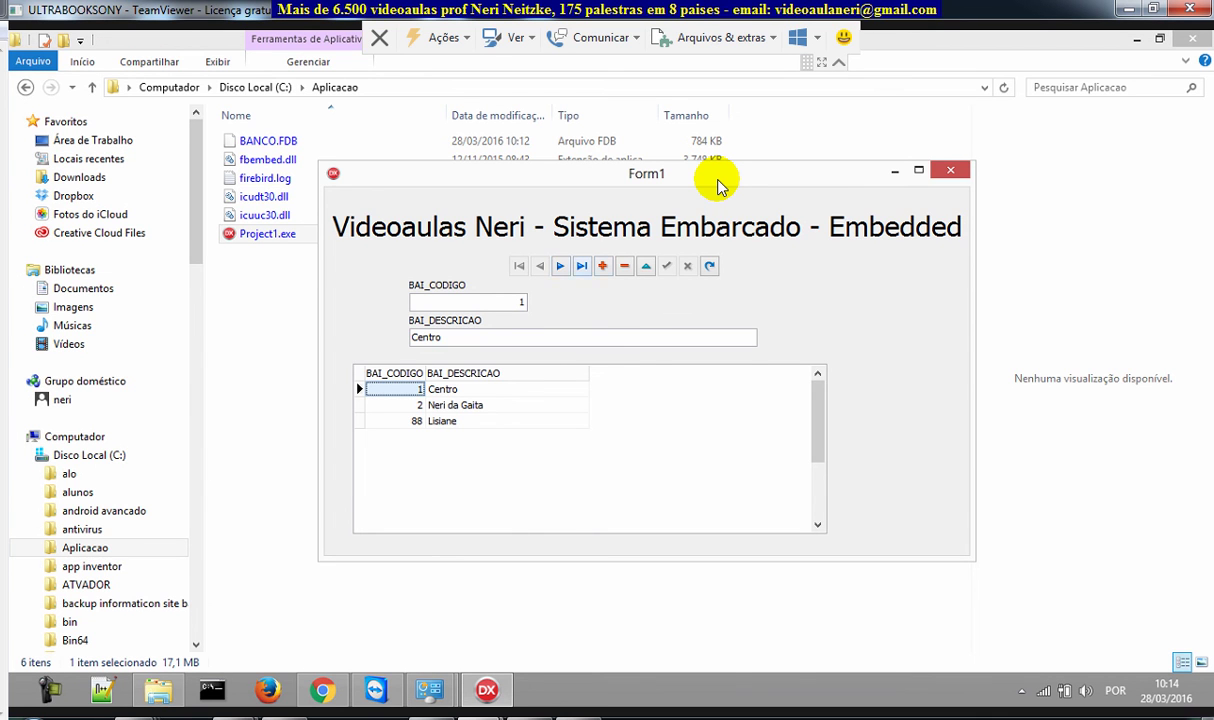
Delete the record with BAI_CODIGO 88 from the grid in Form1.
key("Down")
key("Down")
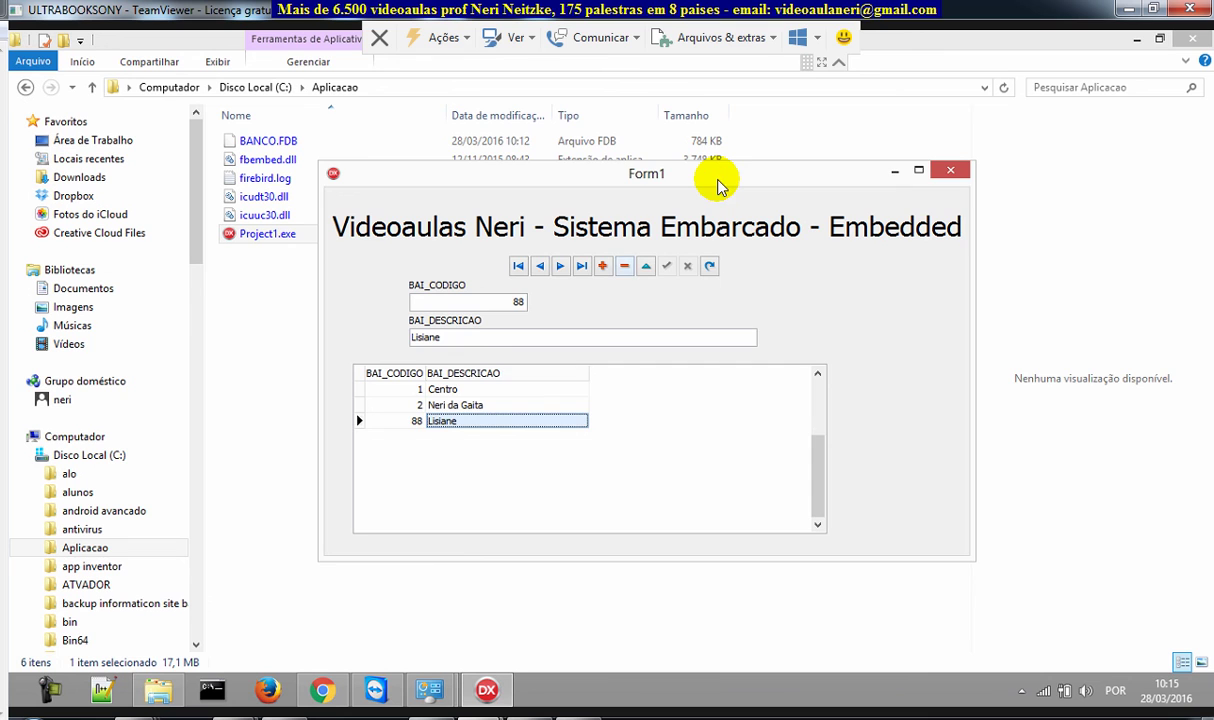
key("ctrl+Delete")
key("Return")
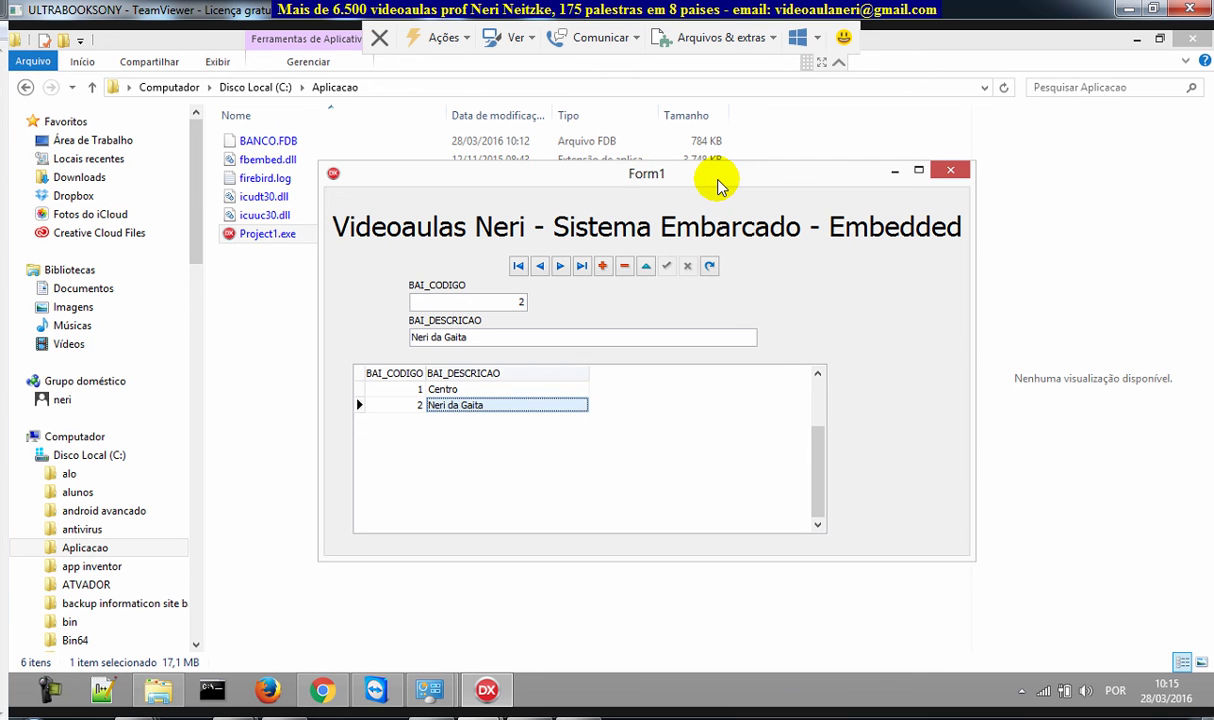
Set the BAI_DESCRICAO of record 2 to "Nerizon" in the grid and save it.
type("Neri")
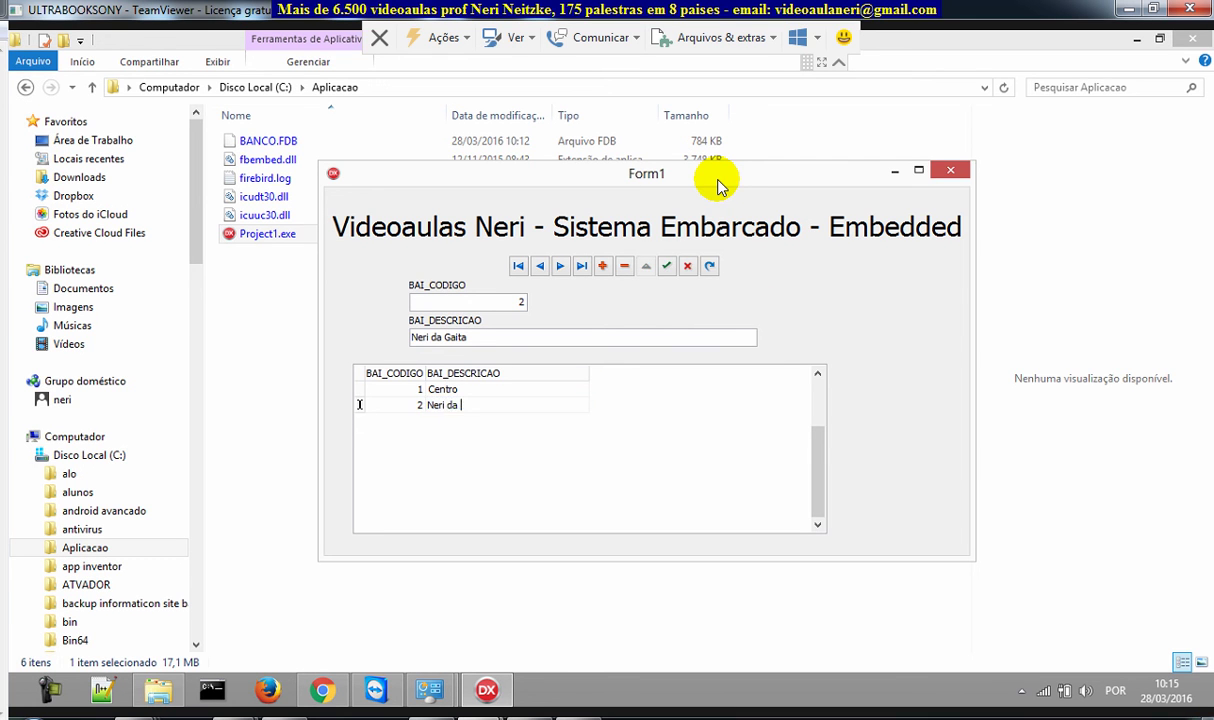
type("zon")
key("Return")
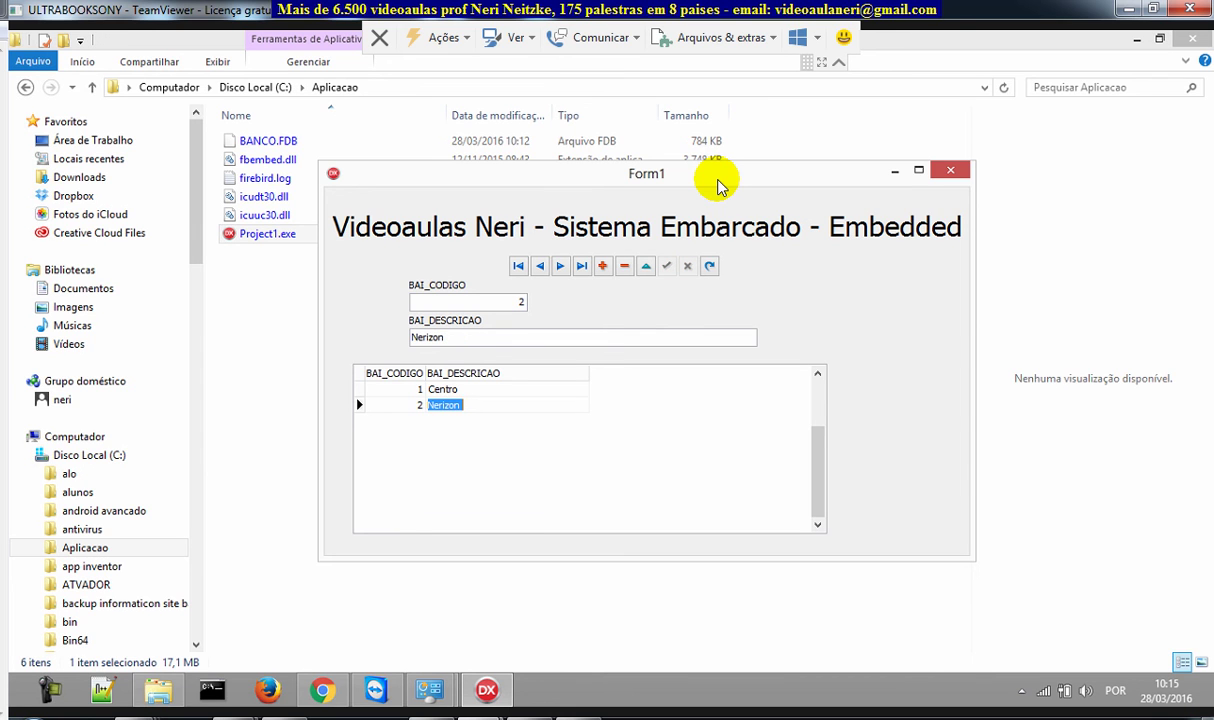
Add a record with BAI_CODIGO 10 and BAI_DESCRICAO "Teste", and reposition the Form1 window.
key("Tab")
key("Insert")
type("10")
key("Tab")
type("Teste")
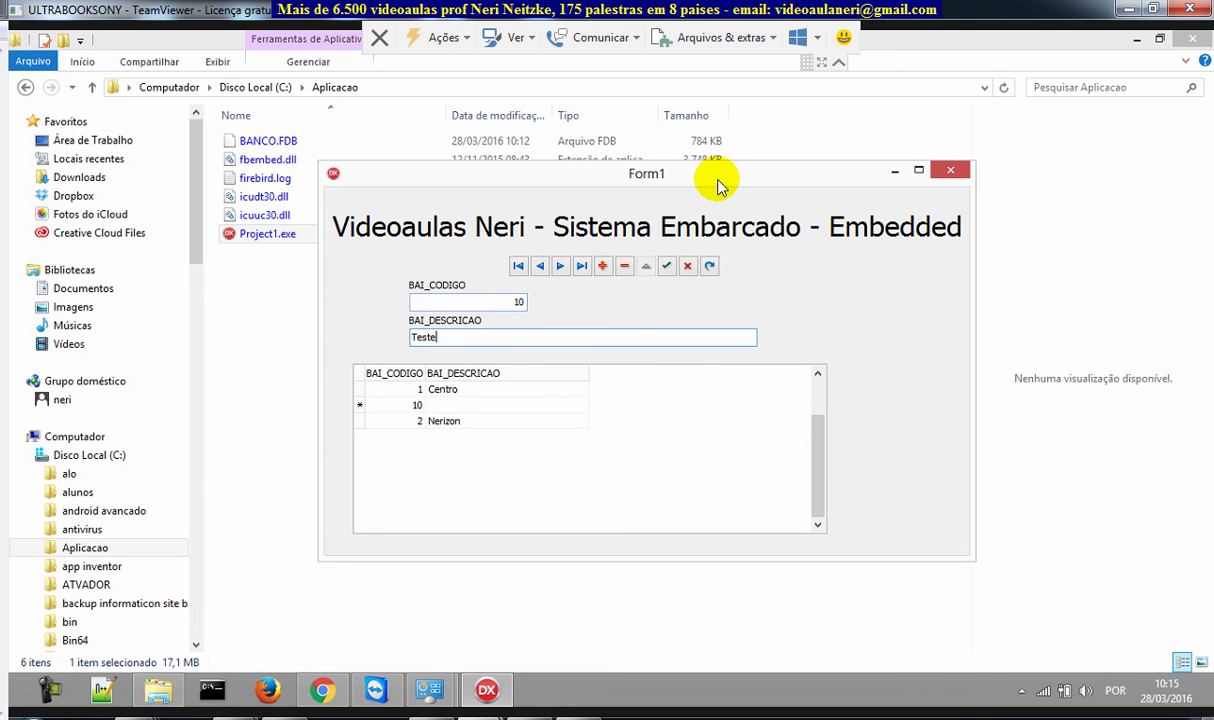
key("Tab")
mouse_move(720, 185)
left_mouse_down()
mouse_move(705, 190)
mouse_move(710, 173)
mouse_move(720, 186)
left_mouse_up()
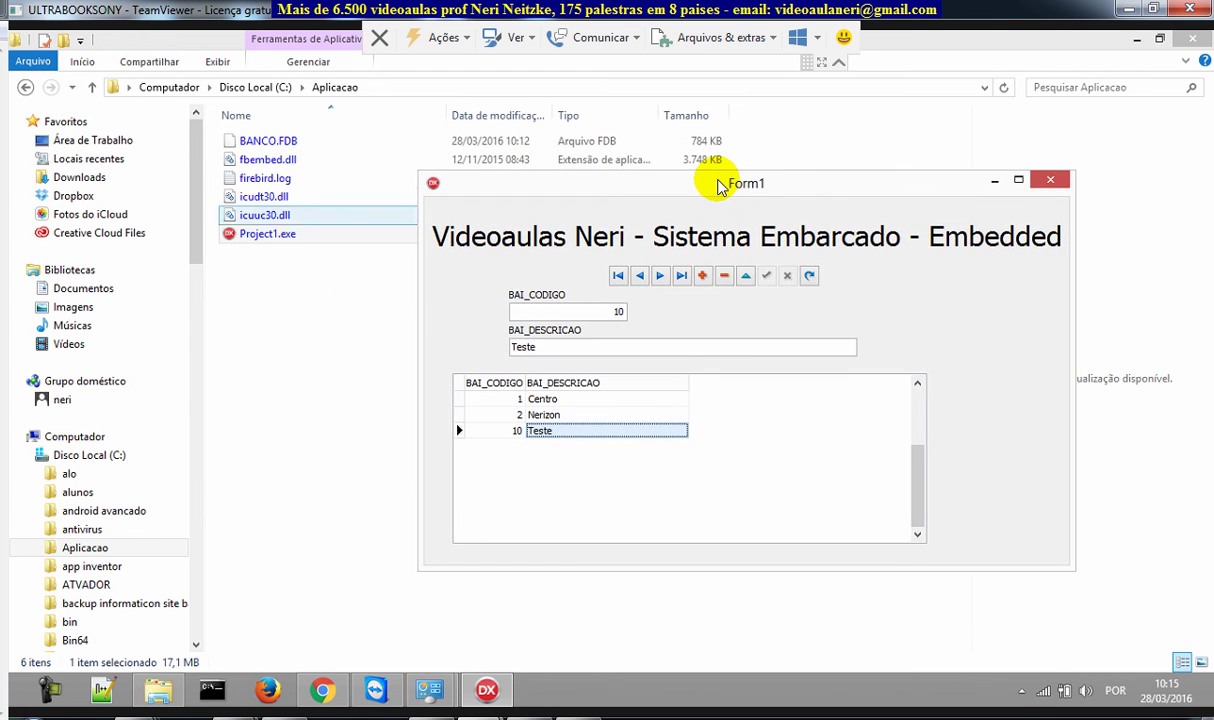